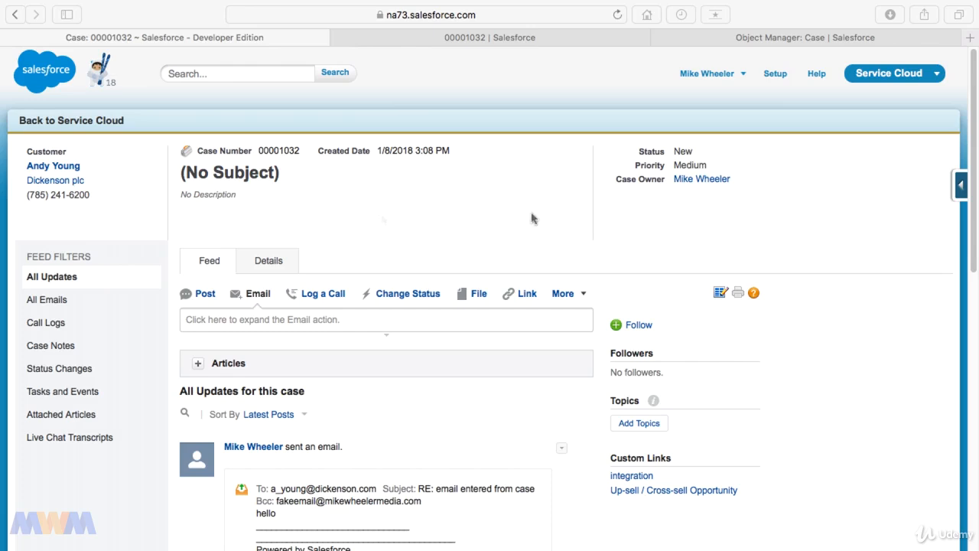
left_click(137, 215)
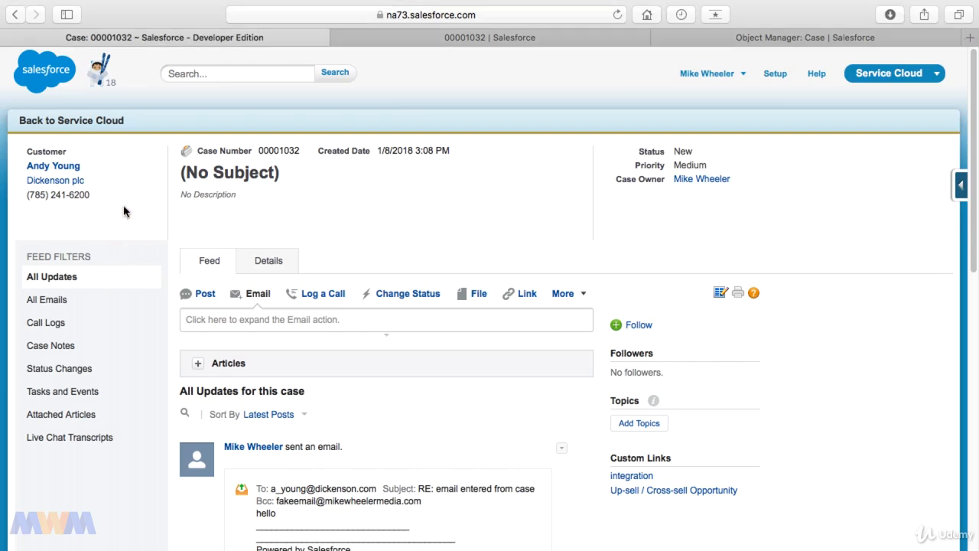
left_click(116, 205)
left_click(310, 190)
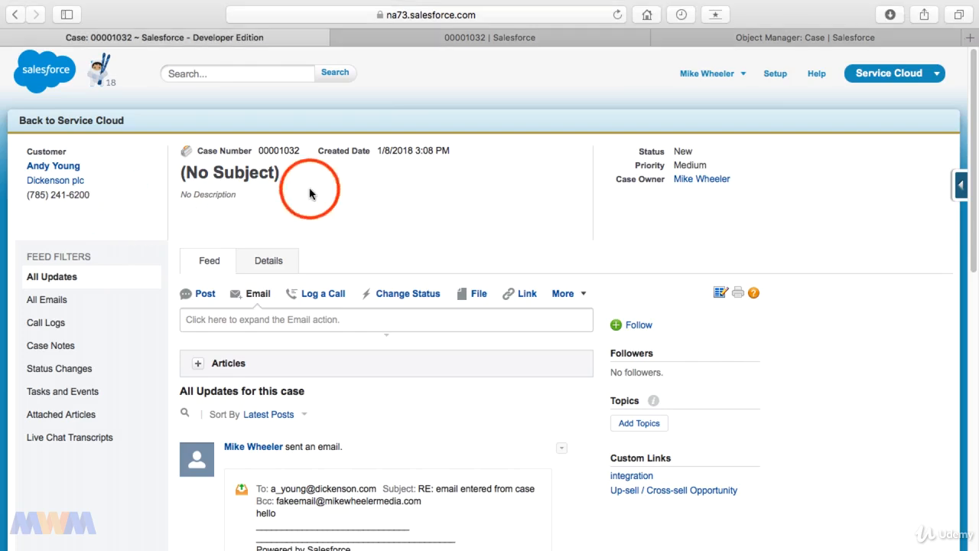
left_click(634, 204)
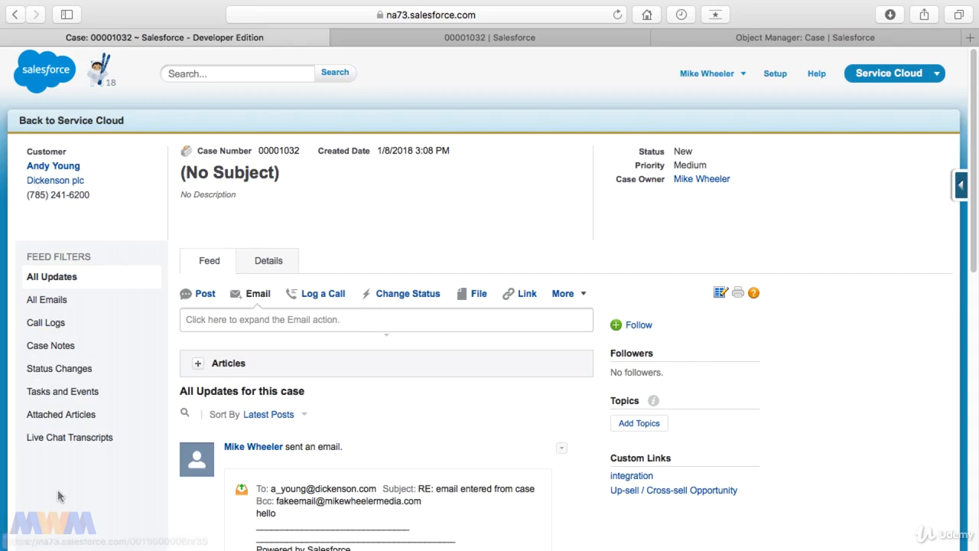
left_click(805, 190)
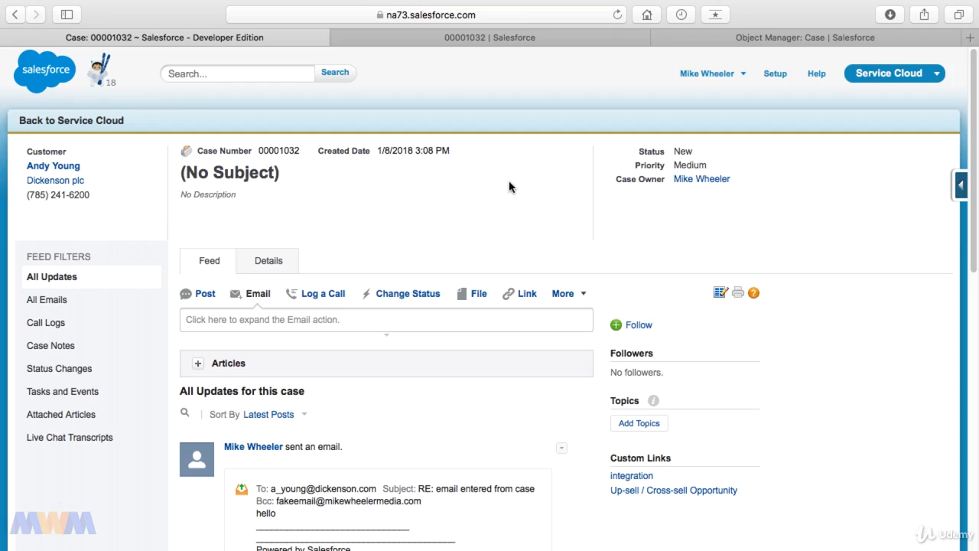
View the highlights panel in the case page layout editor, and return to the case record.
left_click(958, 185)
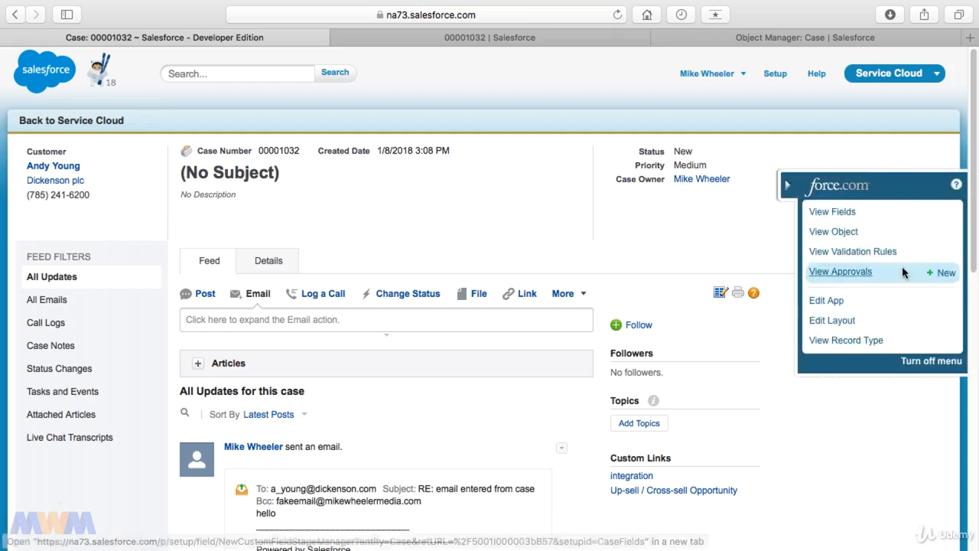
left_click(842, 325)
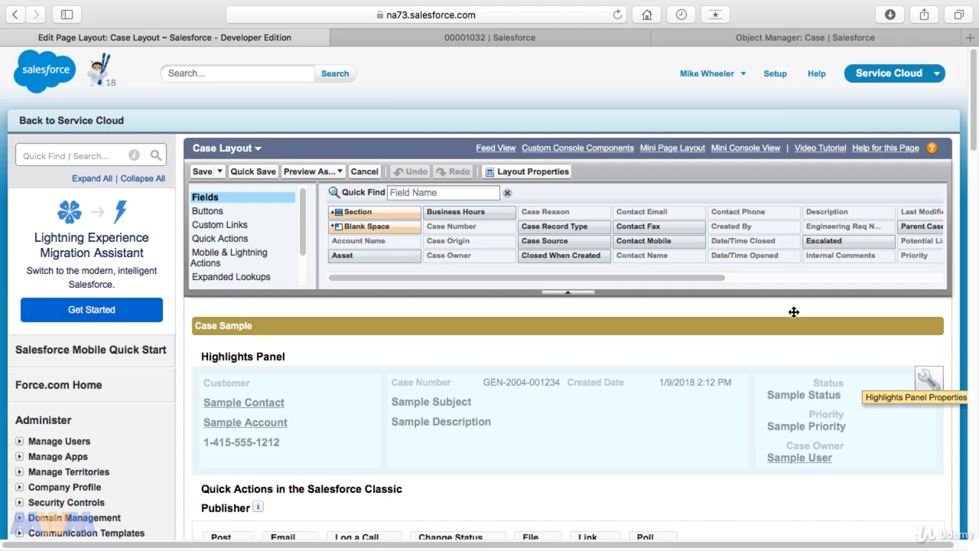
left_click(17, 17)
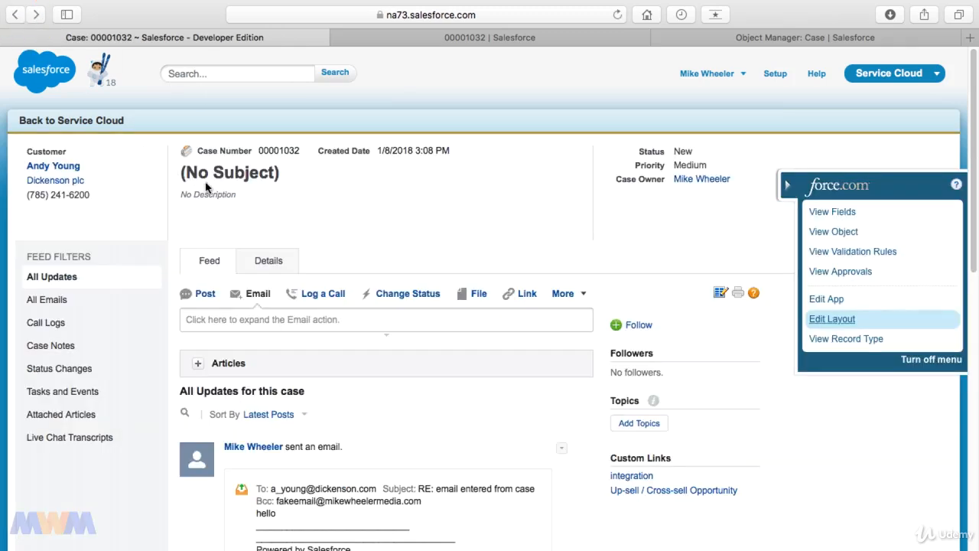
left_click(785, 188)
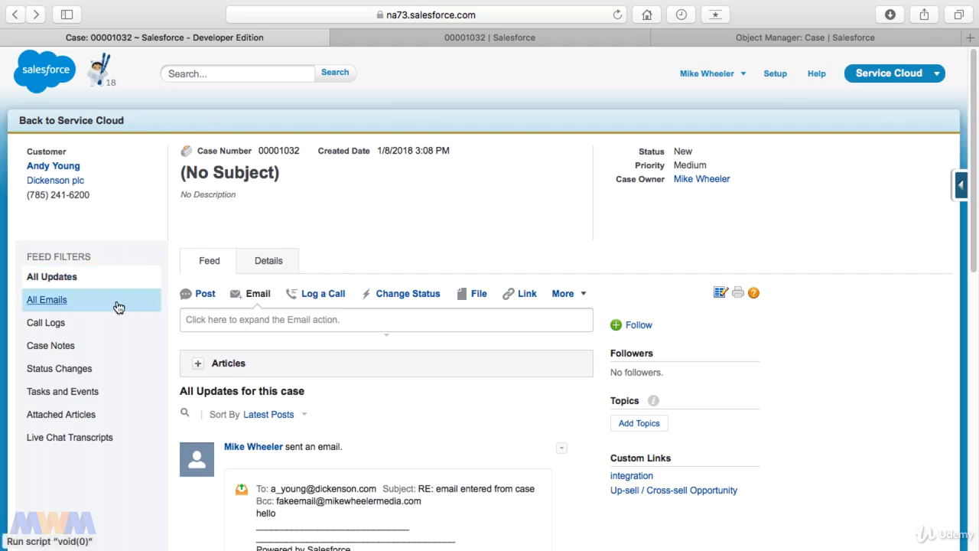
Look through the case feed filtered by Status Changes, Case Notes, Call Logs and All Emails, ending on All Updates.
left_click(54, 369)
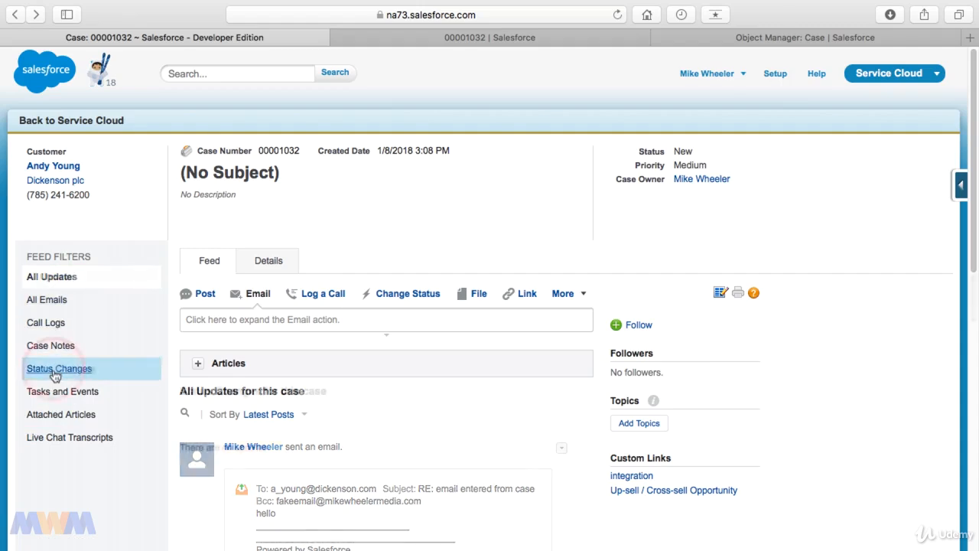
left_click(58, 351)
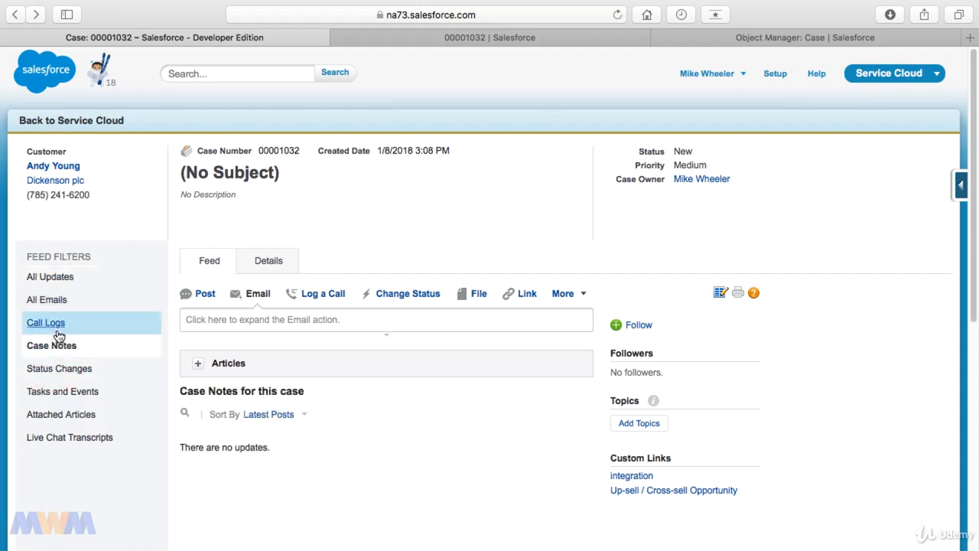
left_click(55, 324)
left_click(58, 304)
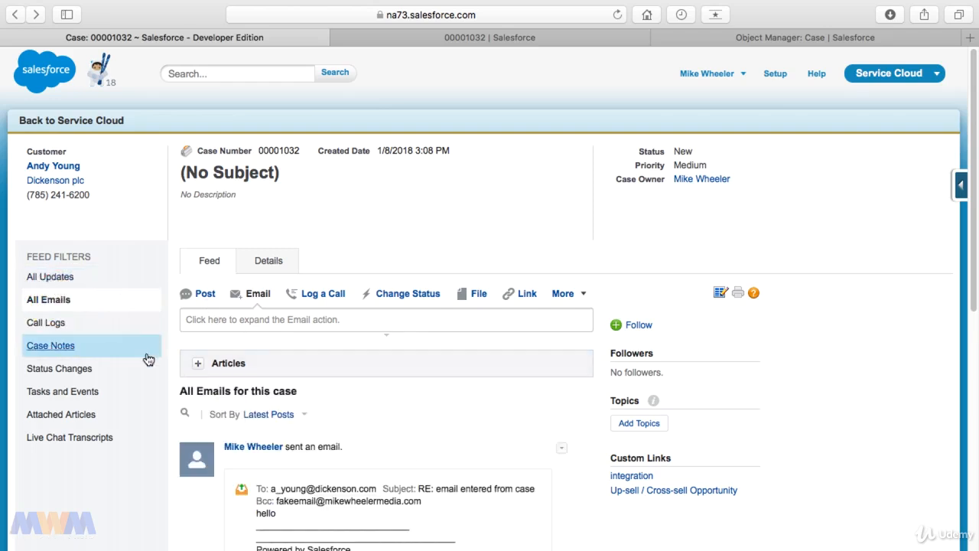
left_click(63, 282)
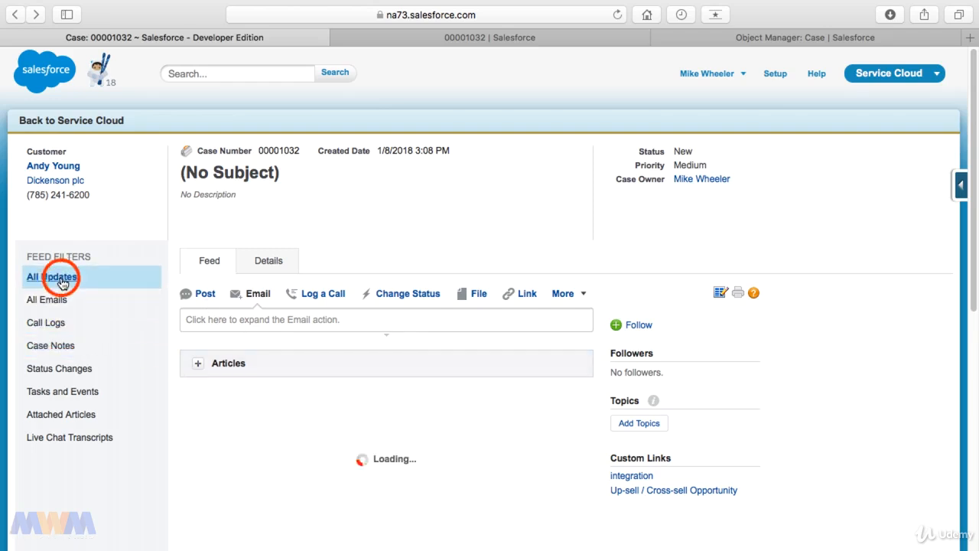
scroll(389, 378, "down", 3)
scroll(389, 378, "down", 4)
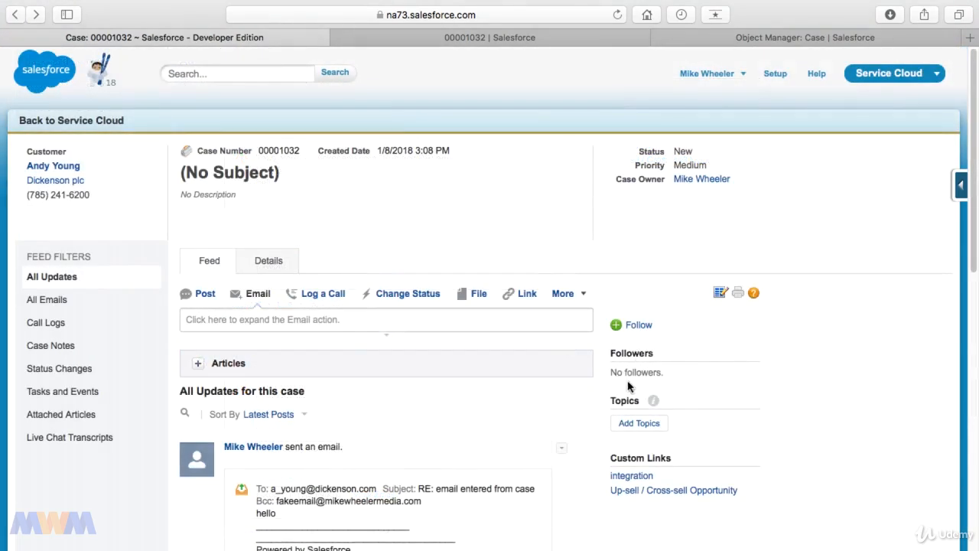
Follow the case and add the topic Support to it.
left_click(617, 325)
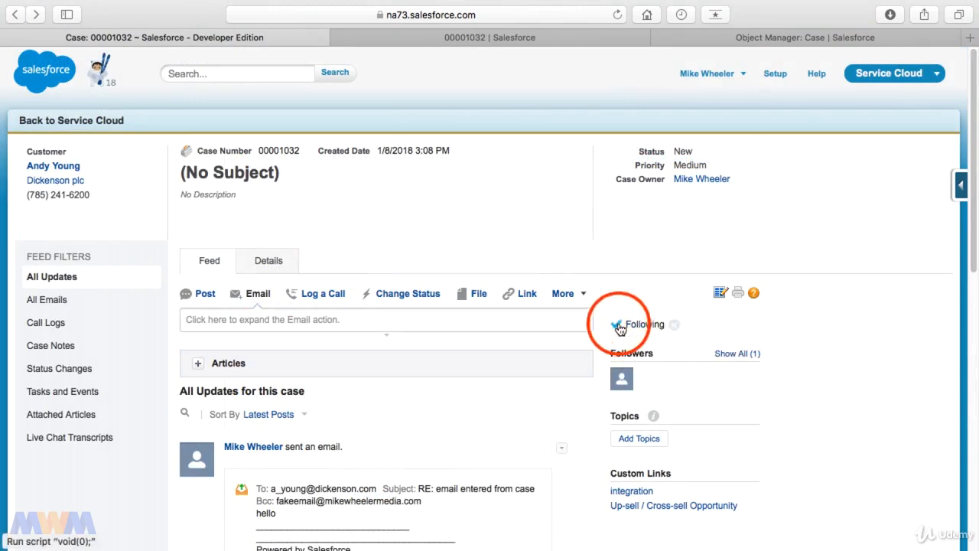
left_click(652, 438)
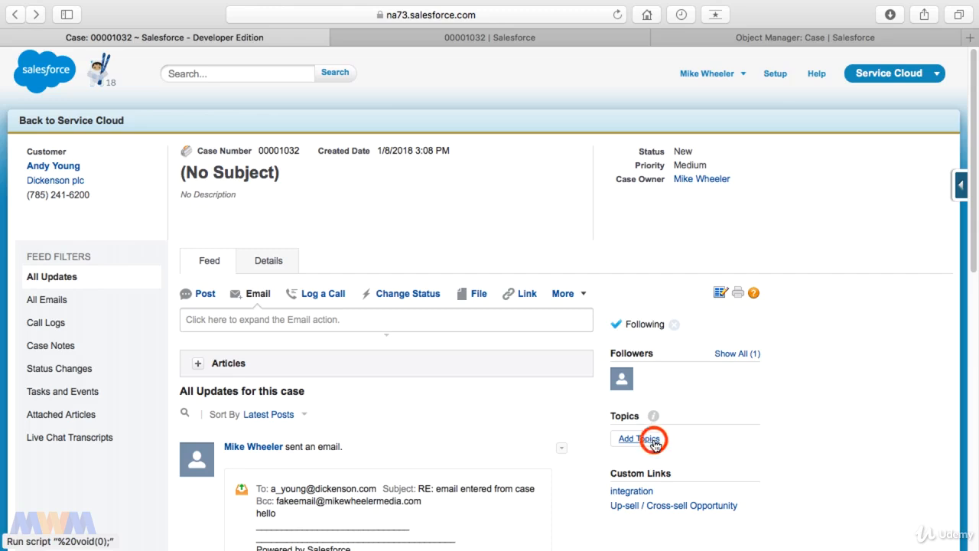
type("Support")
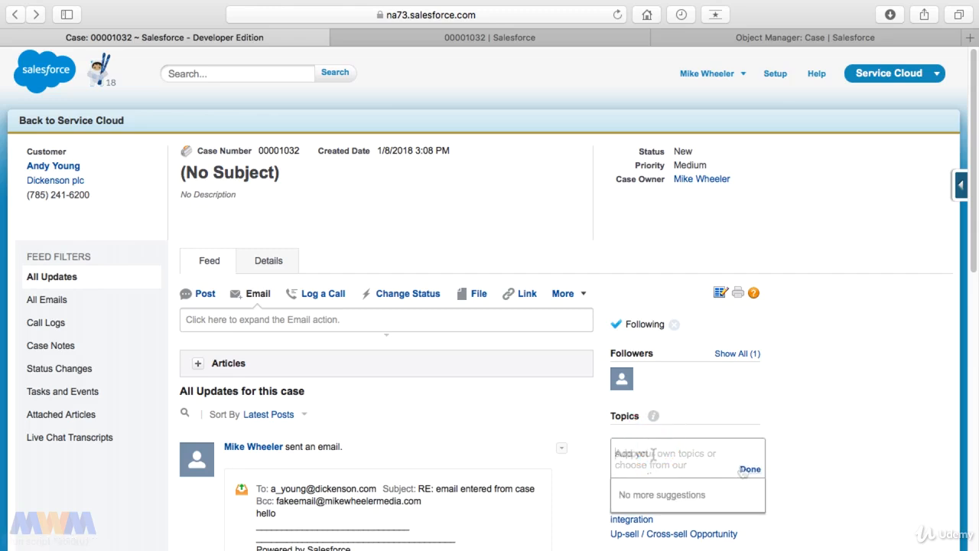
left_click(746, 470)
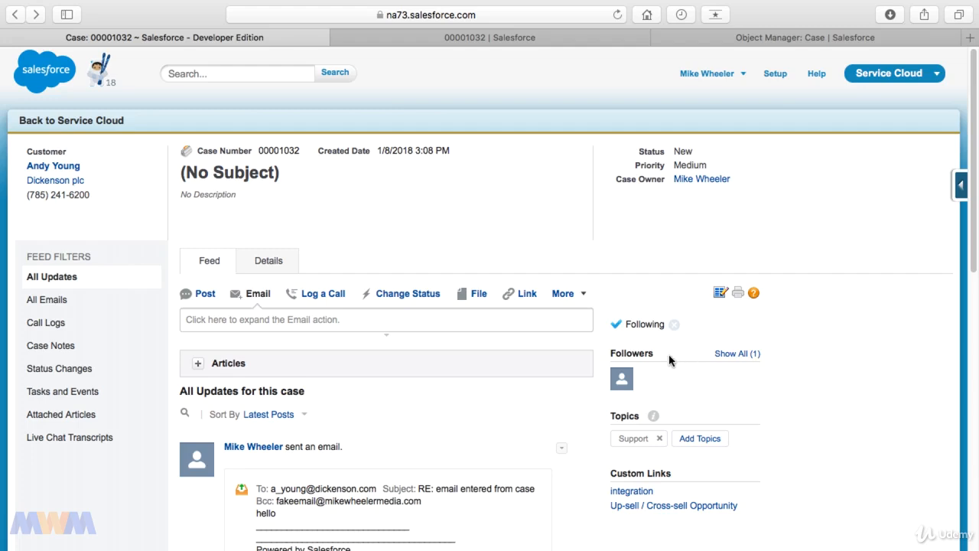
Compare the case record's Classic page with its Lightning Experience page, ending on the Lightning page.
left_click(521, 39)
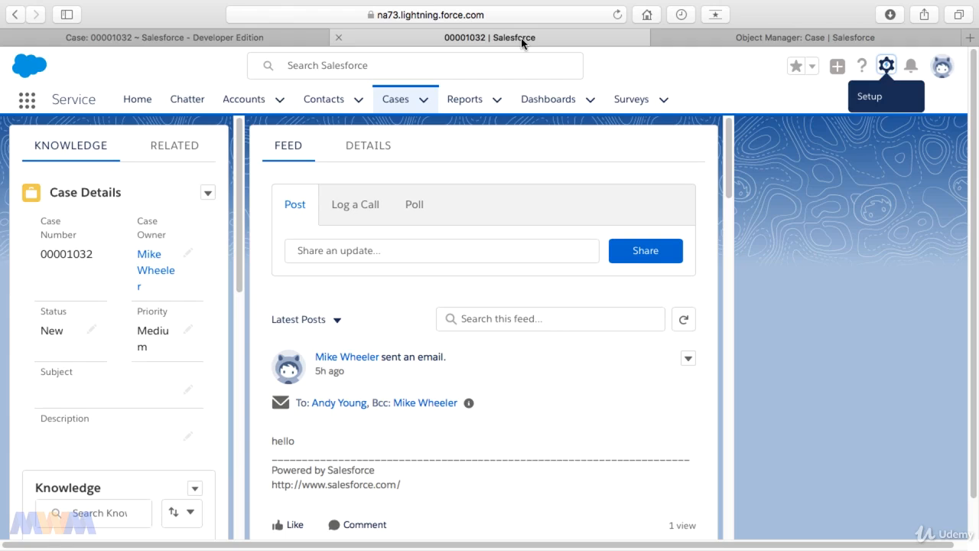
left_click(289, 44)
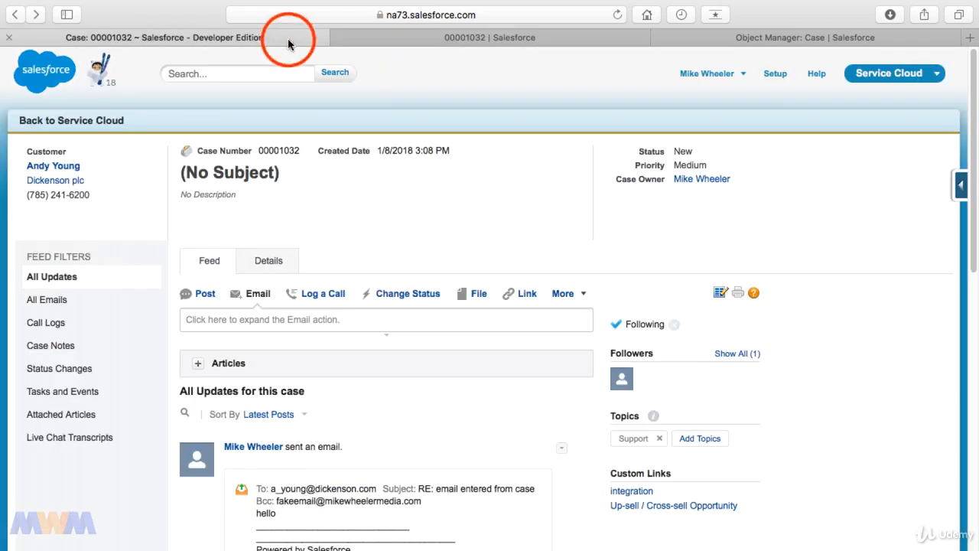
left_click(442, 41)
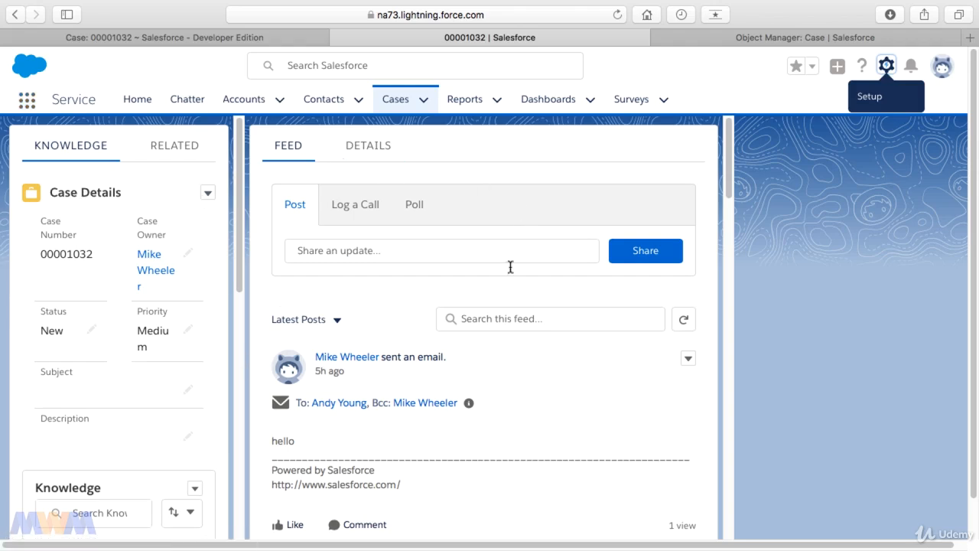
Display the Doe Cases list view as a Kanban board grouped by Case Origin with no summary field.
left_click(397, 105)
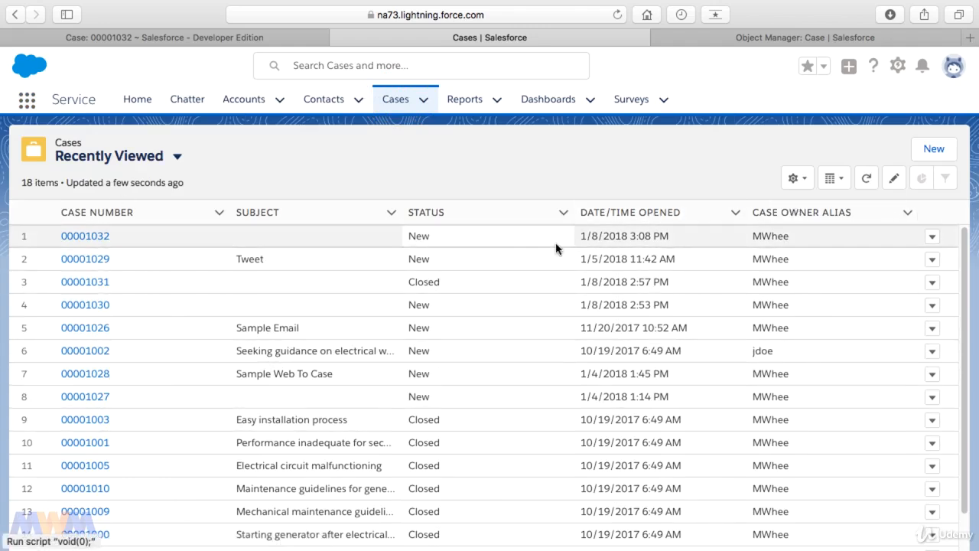
left_click(842, 184)
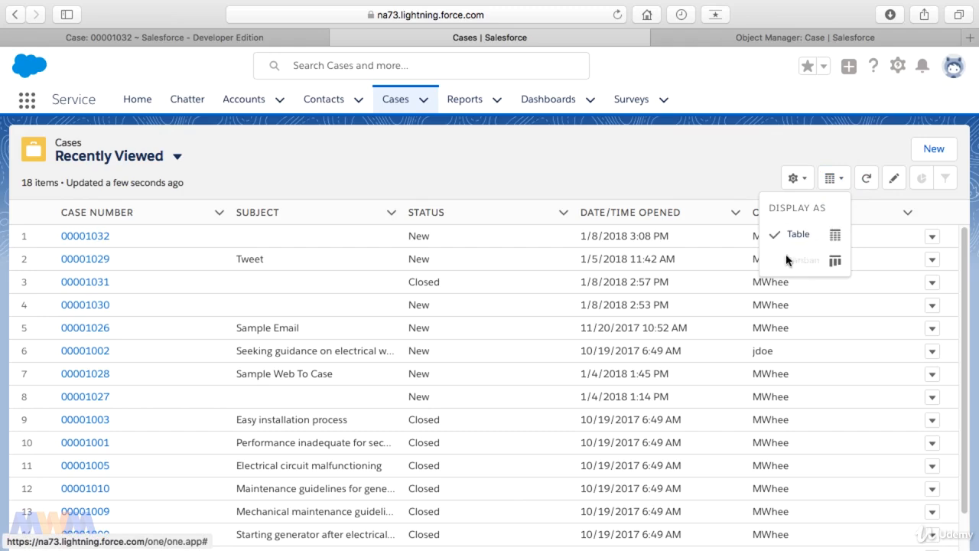
left_click(177, 156)
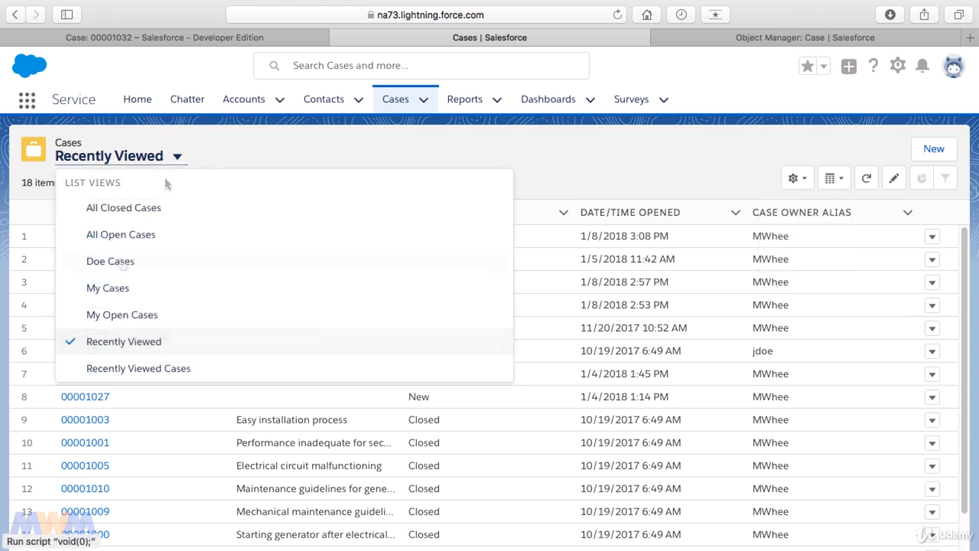
left_click(120, 260)
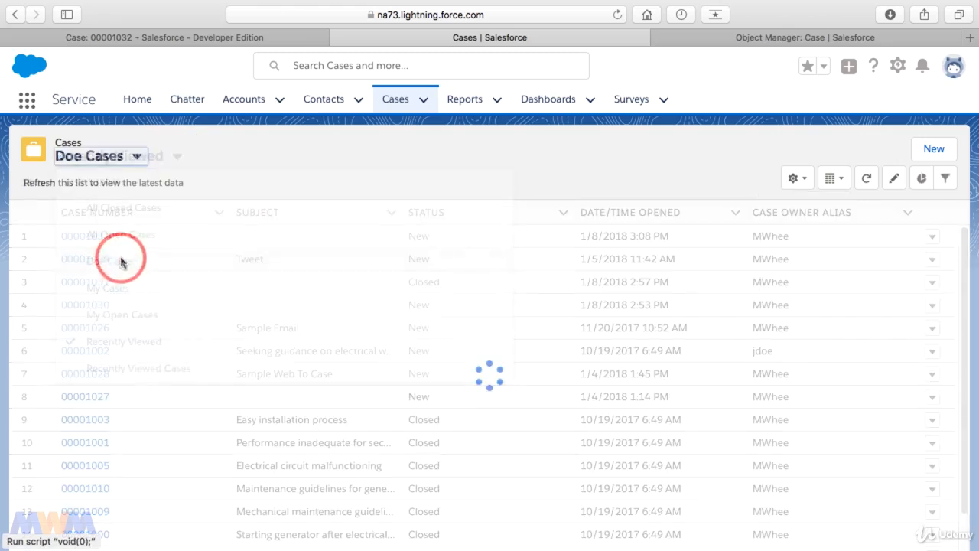
left_click(831, 182)
left_click(802, 270)
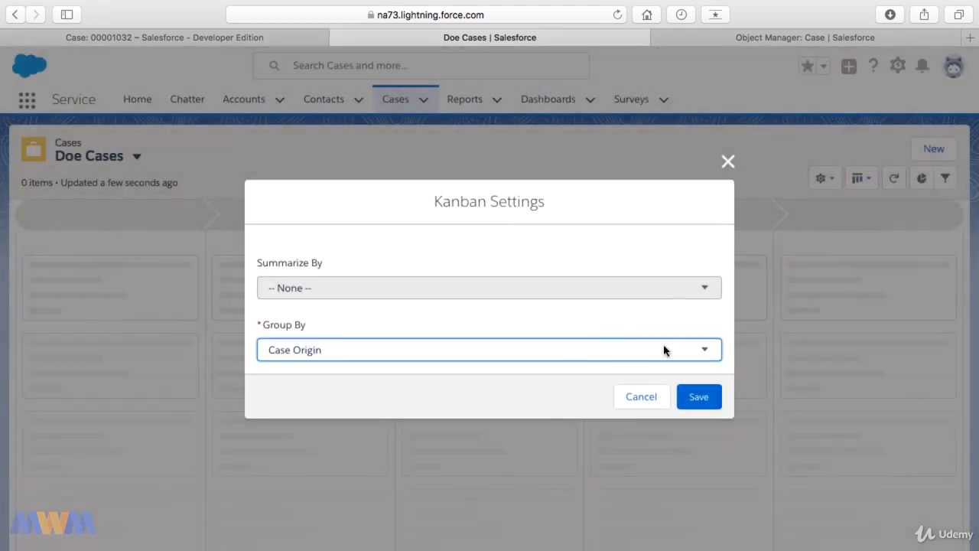
left_click(698, 397)
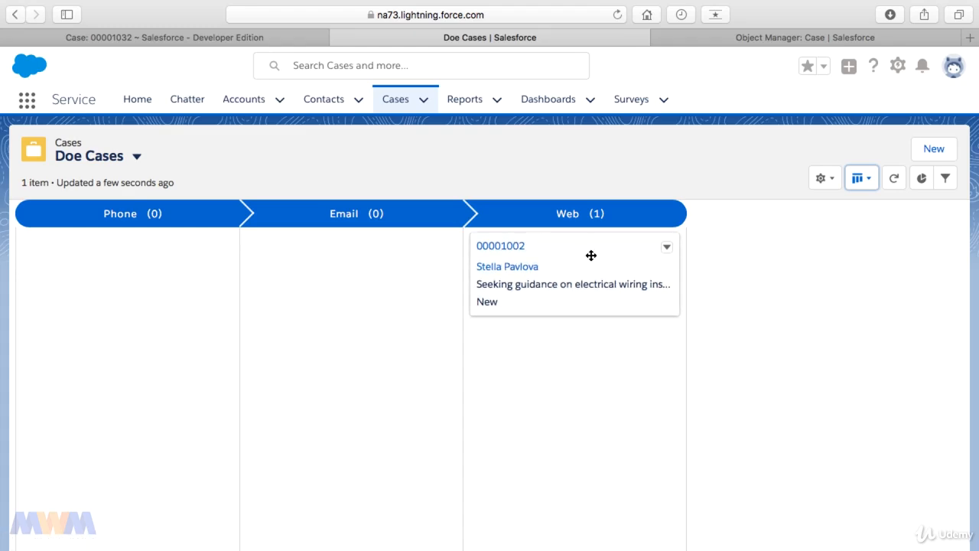
Move the electrical wiring case from Web to the Email column and open its details to check the case origin.
left_click_drag(591, 255, 376, 258)
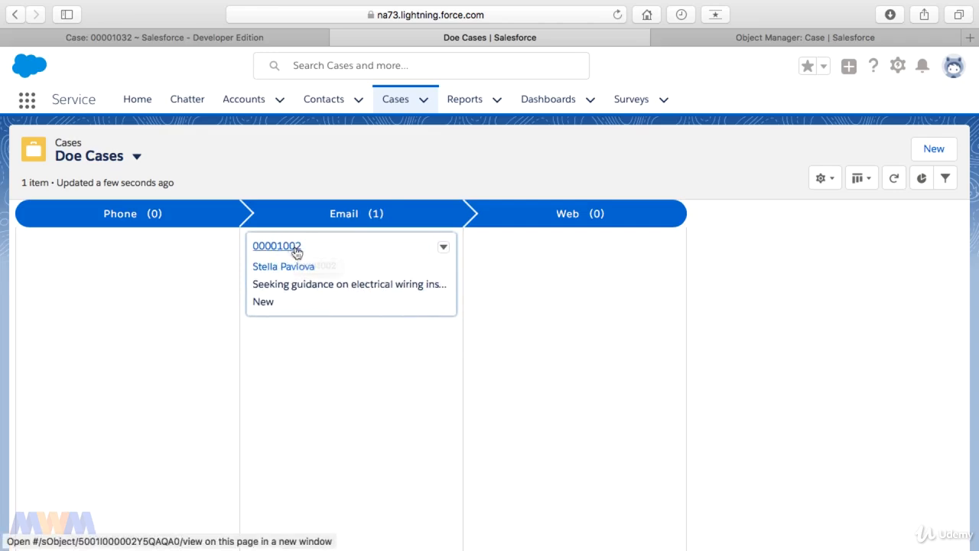
left_click(295, 248)
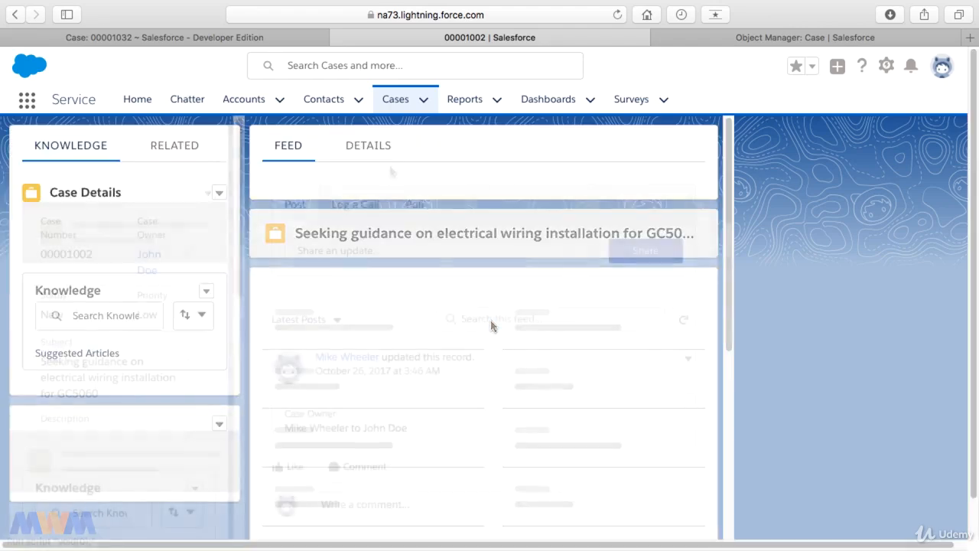
left_click(370, 147)
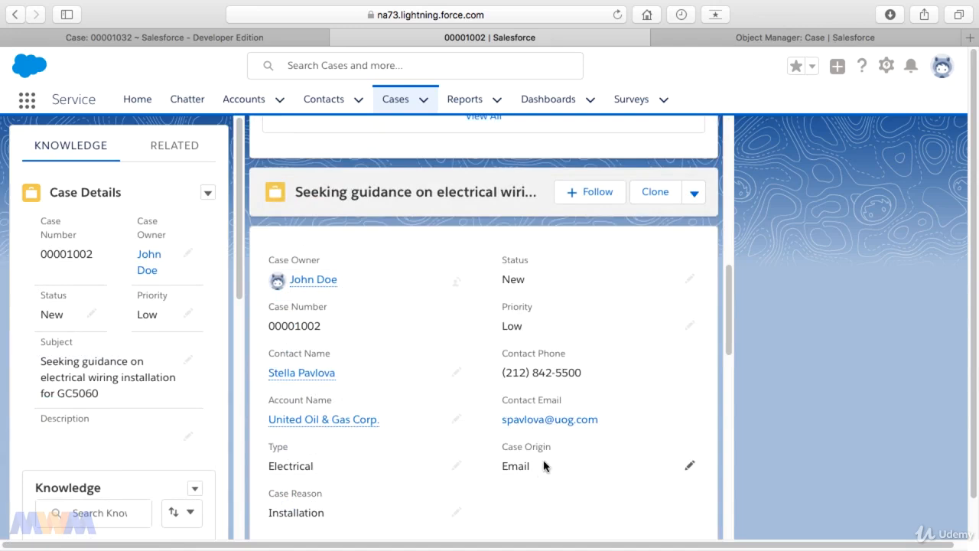
Return to the Doe Cases Kanban board and move the electrical wiring case to Phone and back to Web.
left_click(399, 100)
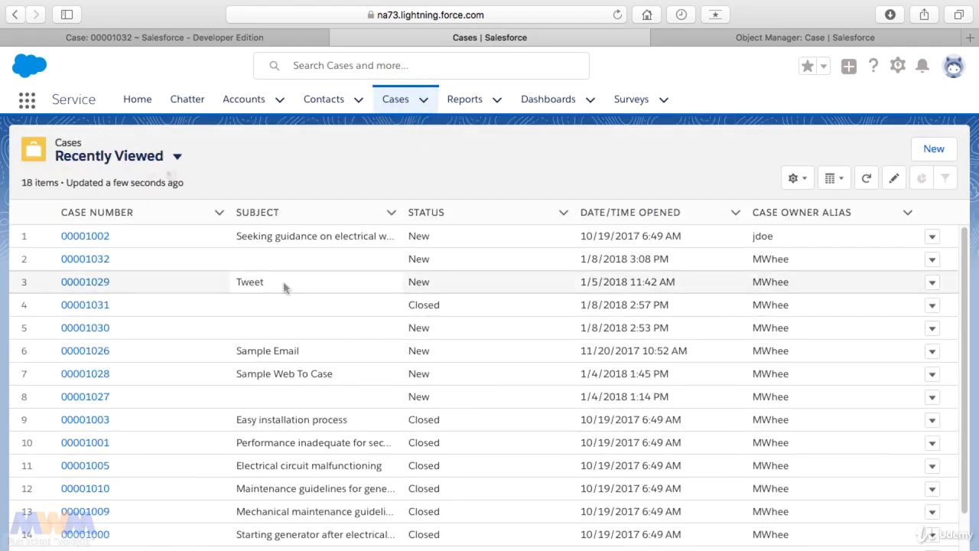
left_click(178, 157)
left_click(122, 261)
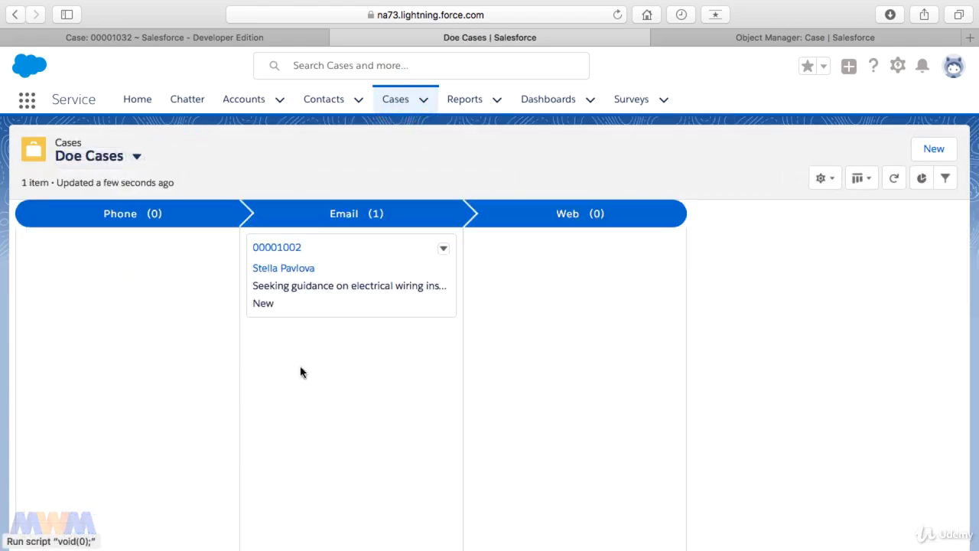
left_click_drag(341, 260, 143, 258)
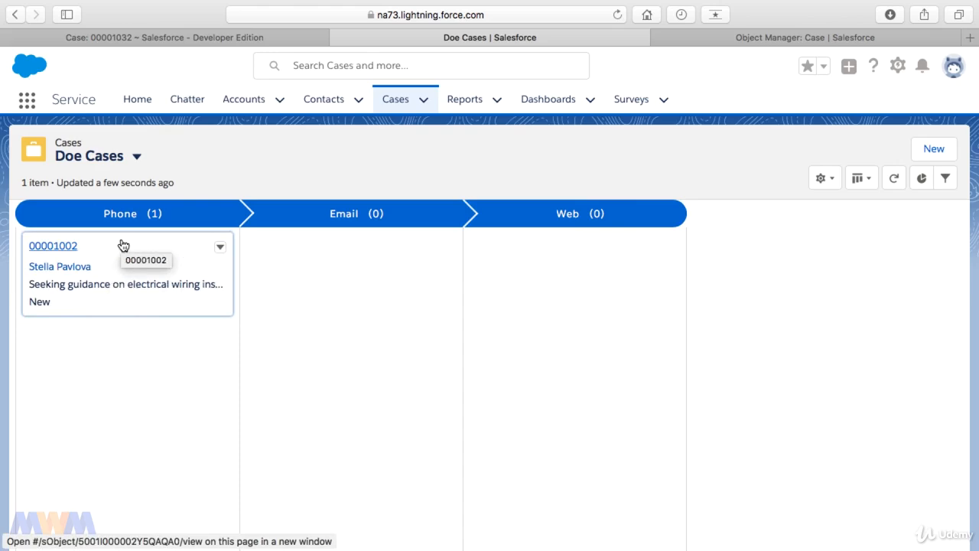
left_click_drag(123, 245, 552, 264)
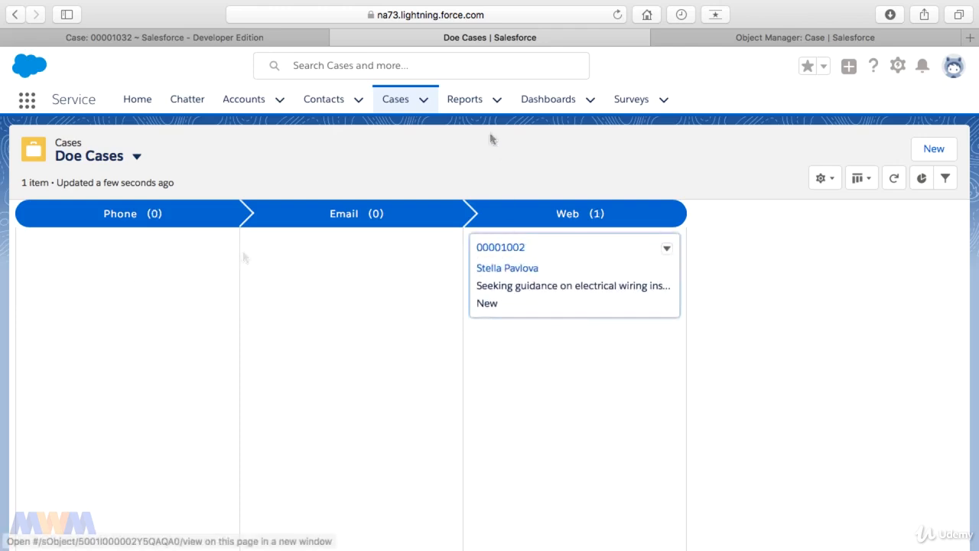
Reopen the original no-subject case from the recent records in Lightning Experience and switch to its Classic page.
left_click(425, 102)
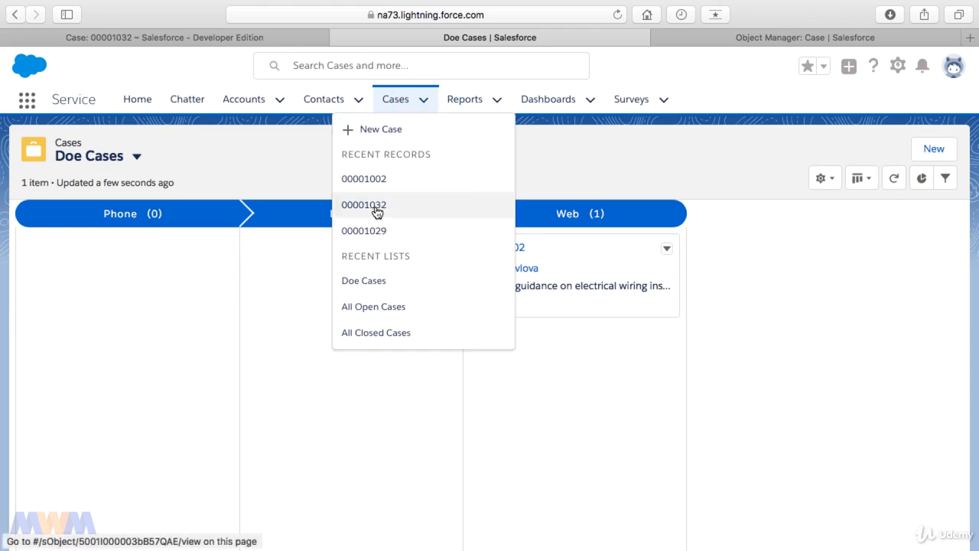
left_click(377, 205)
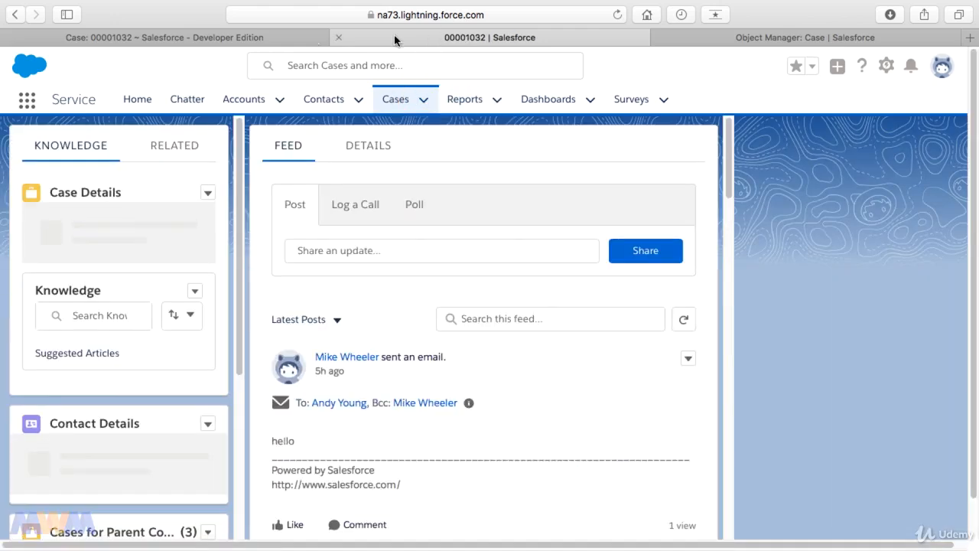
left_click(269, 37)
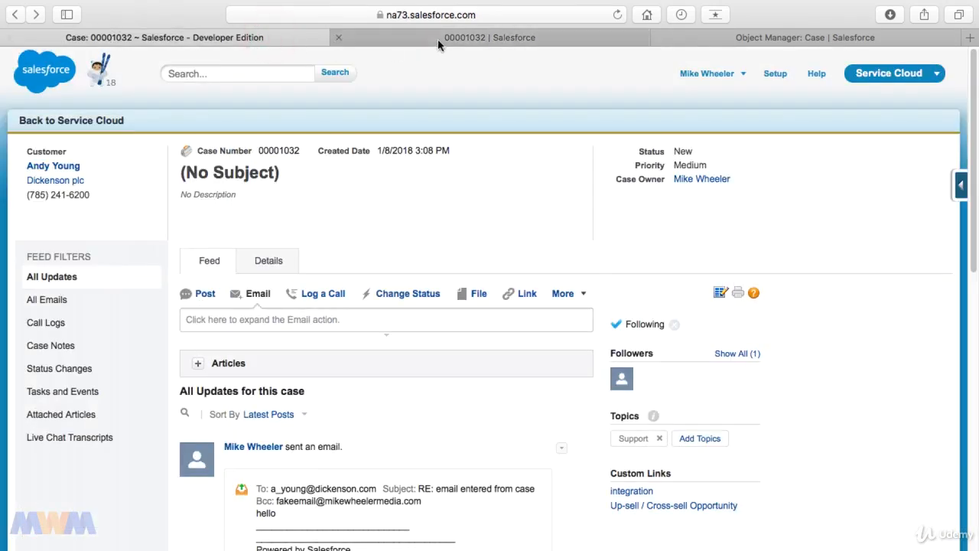
Compare the feed actions of the no-subject case in Classic, including the overflow actions, with those in Lightning Experience.
left_click(437, 38)
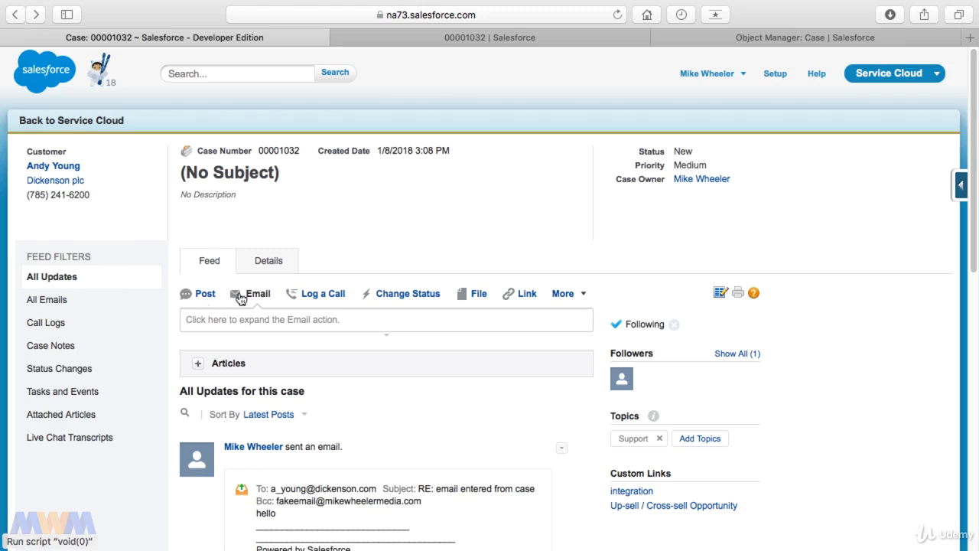
left_click(566, 298)
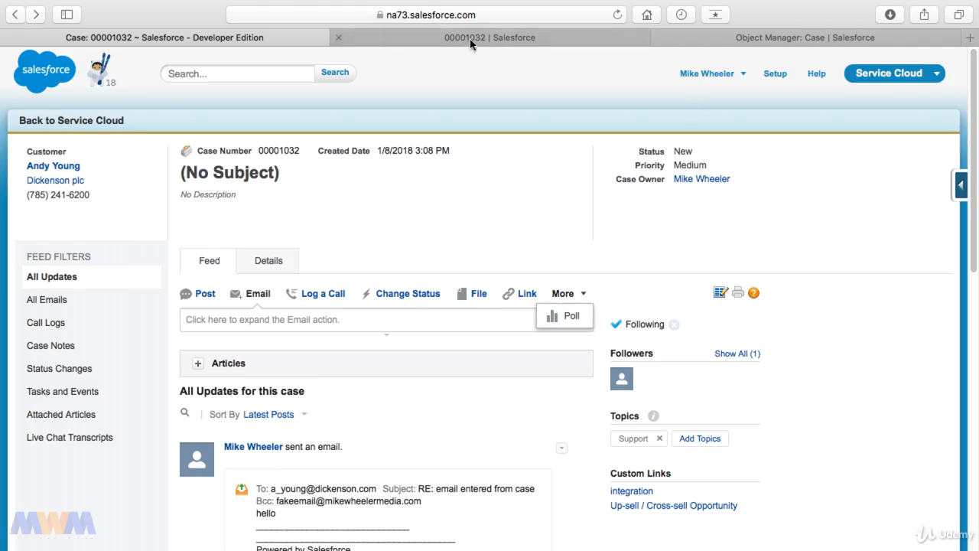
left_click(520, 36)
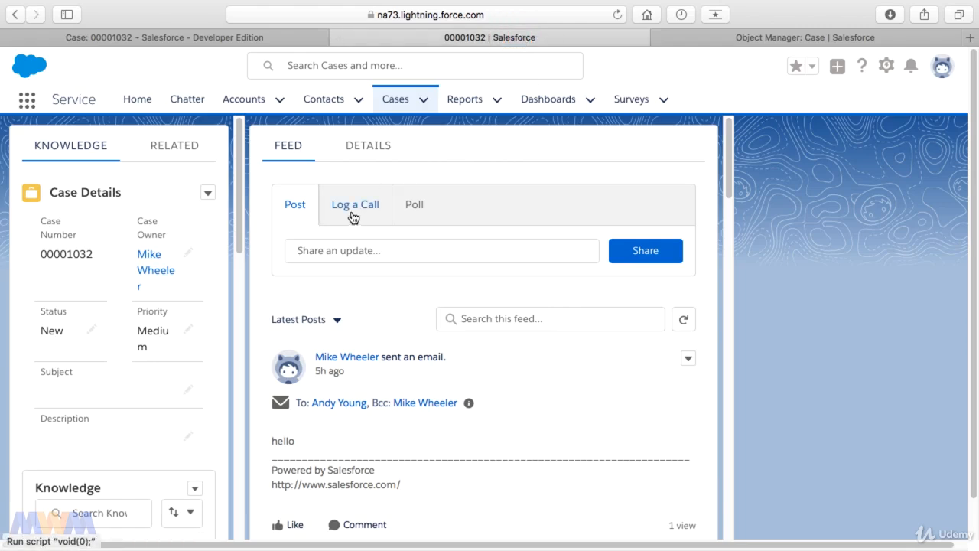
left_click(268, 38)
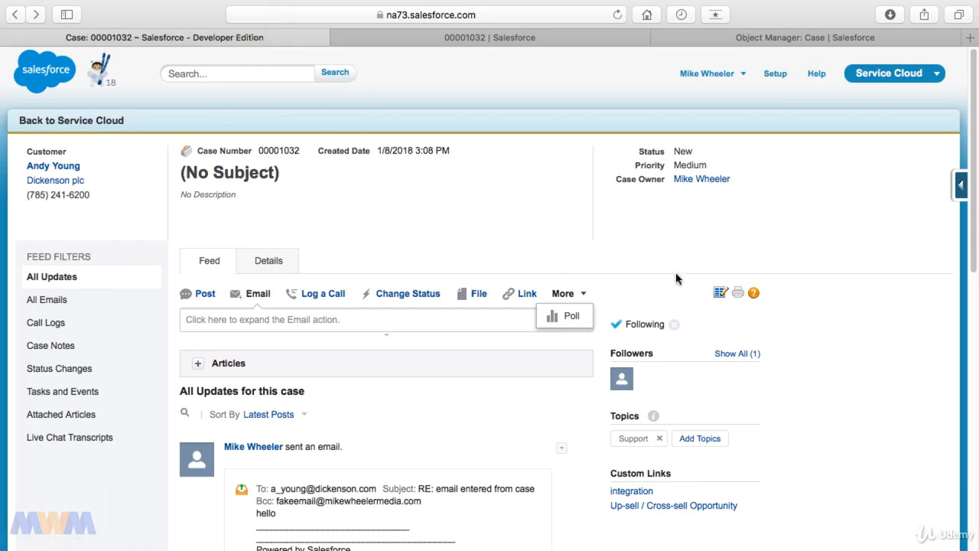
Add the Case.SendEmail Email action and New Contact to the Case Layout's Salesforce Mobile and Lightning Experience actions, and save the layout.
left_click(962, 188)
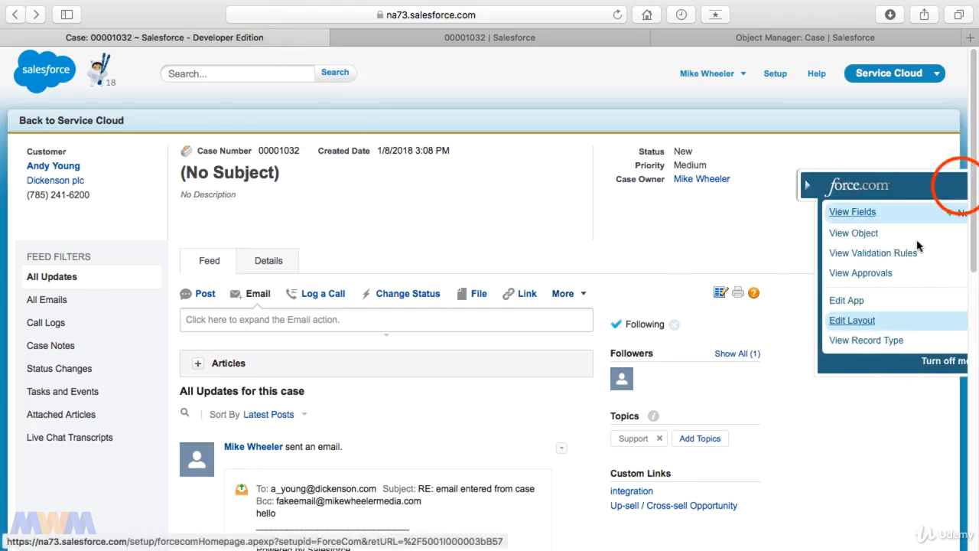
left_click(838, 319)
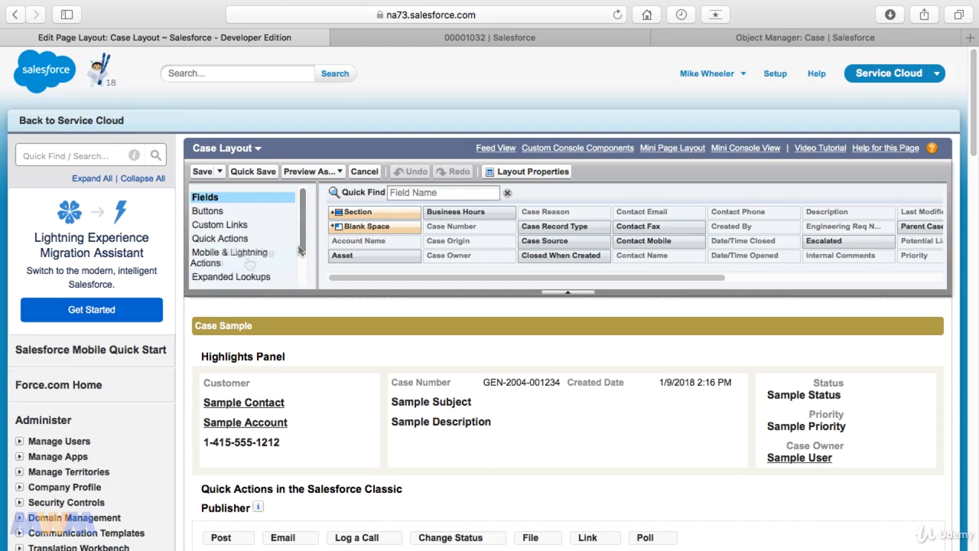
left_click_drag(301, 245, 302, 260)
left_click(237, 232)
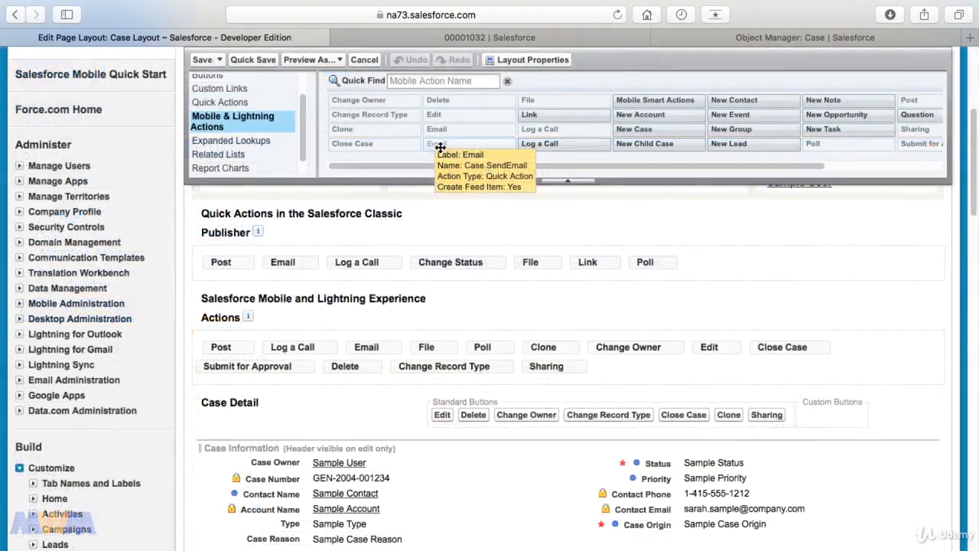
left_click_drag(441, 147, 409, 346)
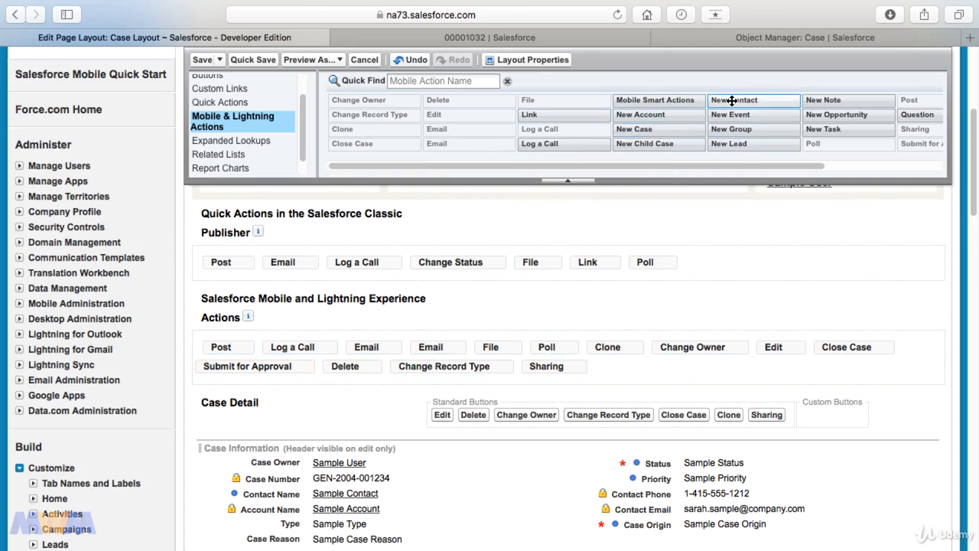
mouse_move(731, 100)
left_mouse_down()
mouse_move(636, 191)
mouse_move(449, 335)
mouse_move(377, 349)
left_mouse_up()
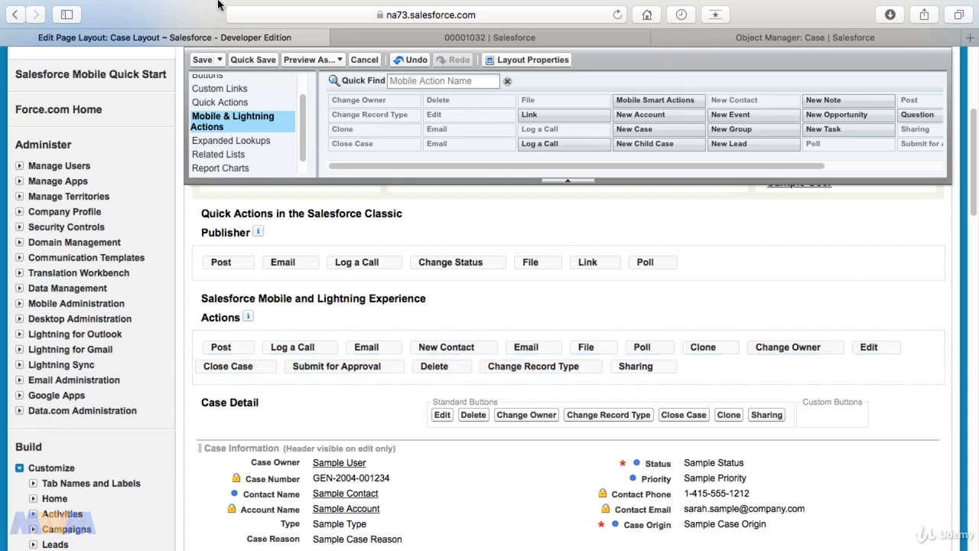
left_click(202, 59)
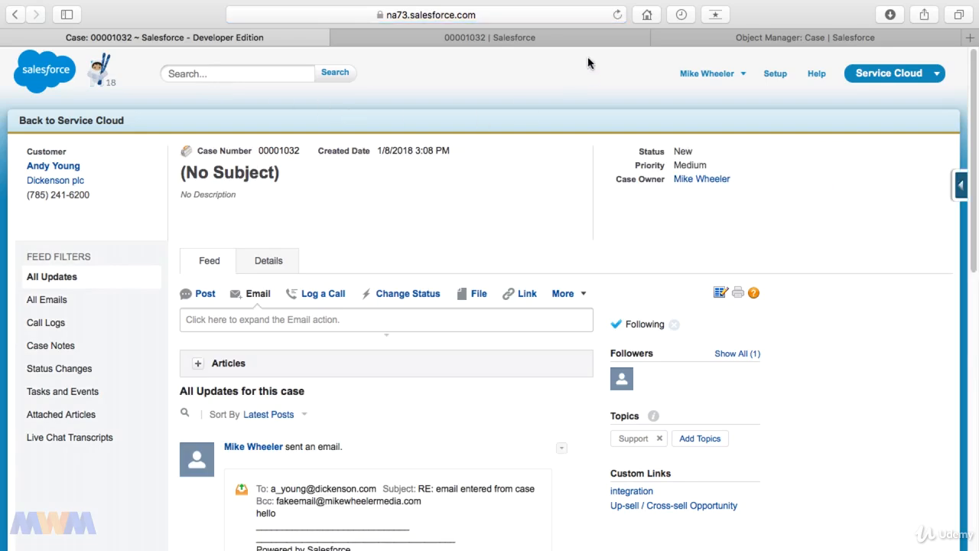
Reload the case in Lightning Experience and inspect the New Contact and Email actions in its feed.
left_click(578, 39)
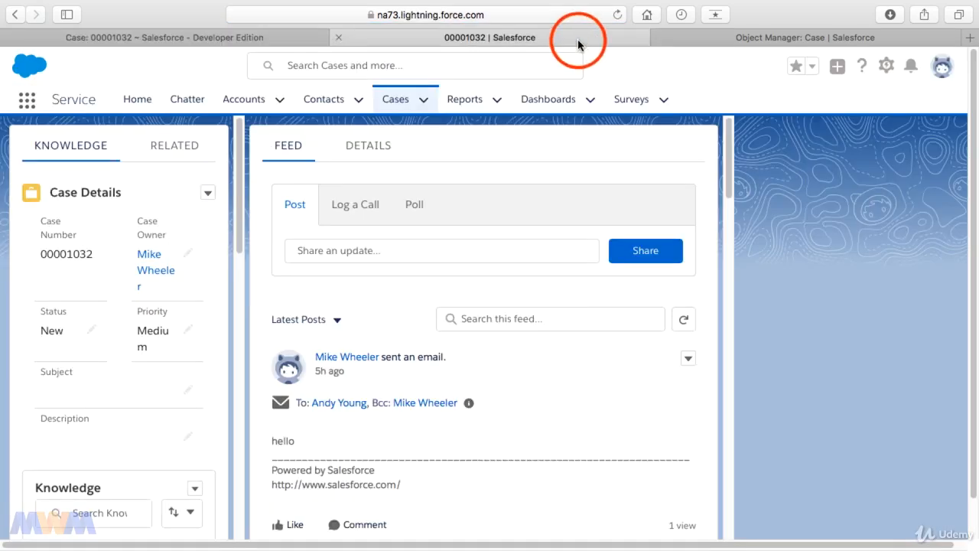
left_click(618, 15)
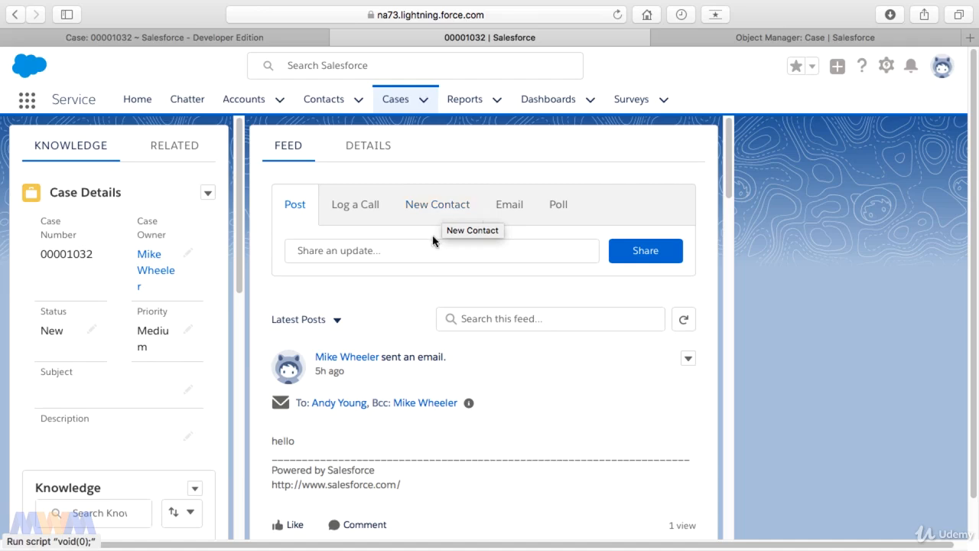
left_click(439, 205)
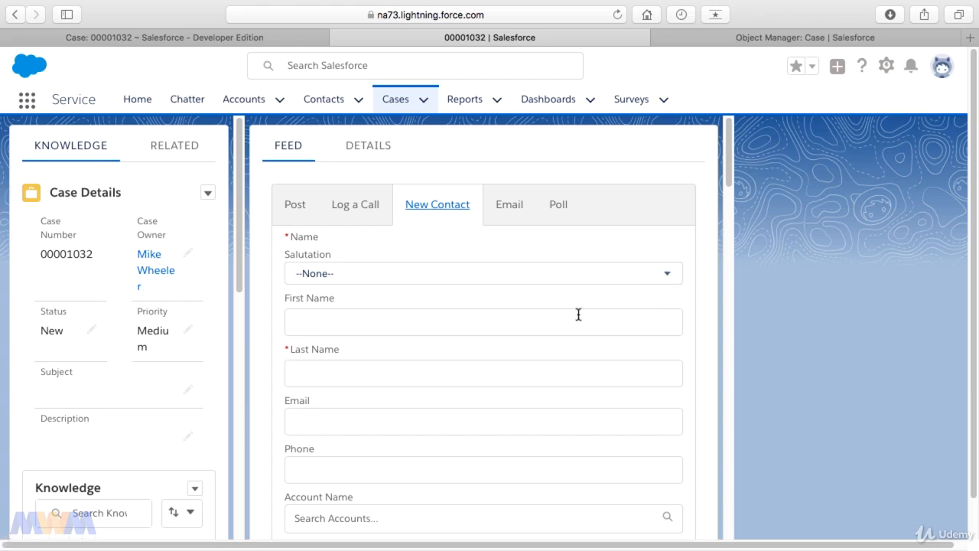
scroll(566, 321, "down", 3)
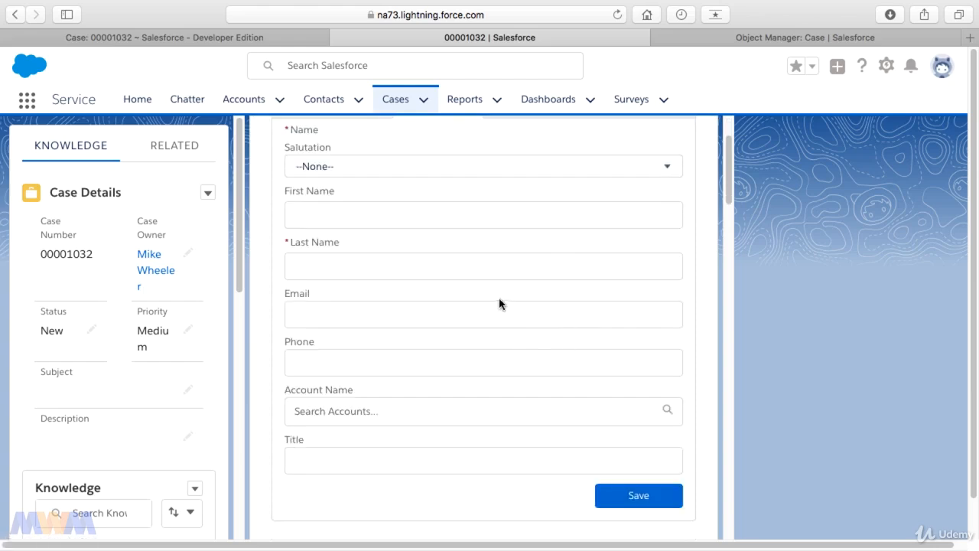
scroll(428, 316, "up", 3)
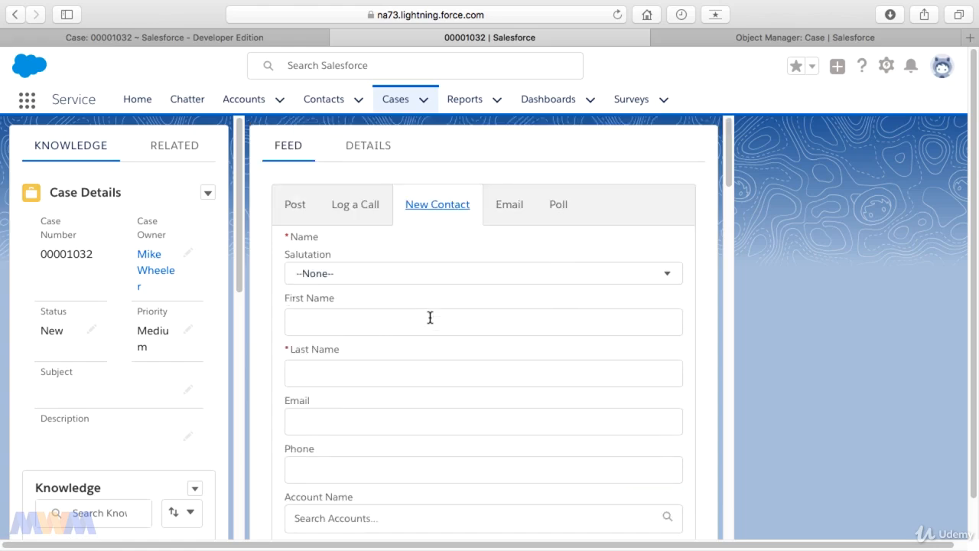
left_click(507, 212)
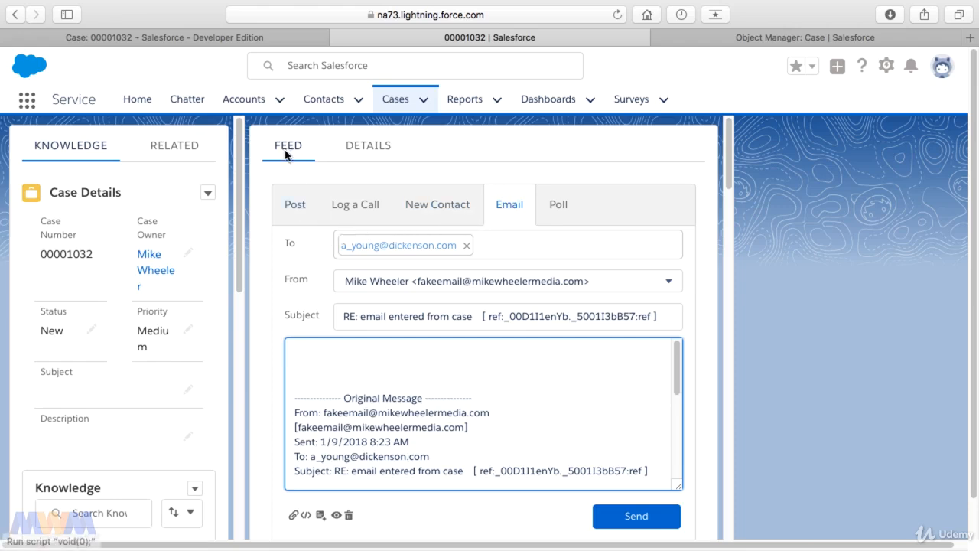
Check the Classic case feed against the open Email action in Lightning Experience and return to the Classic case.
left_click(245, 43)
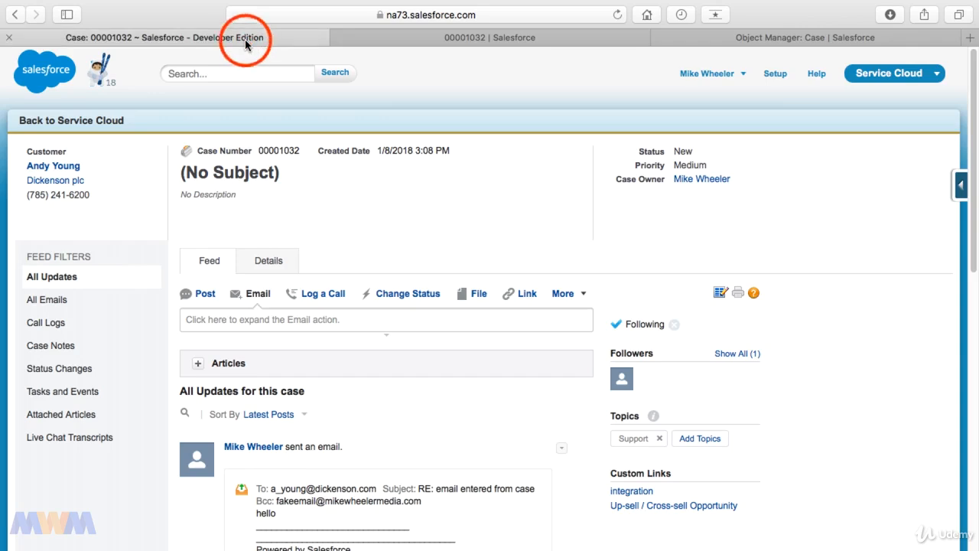
left_click(398, 38)
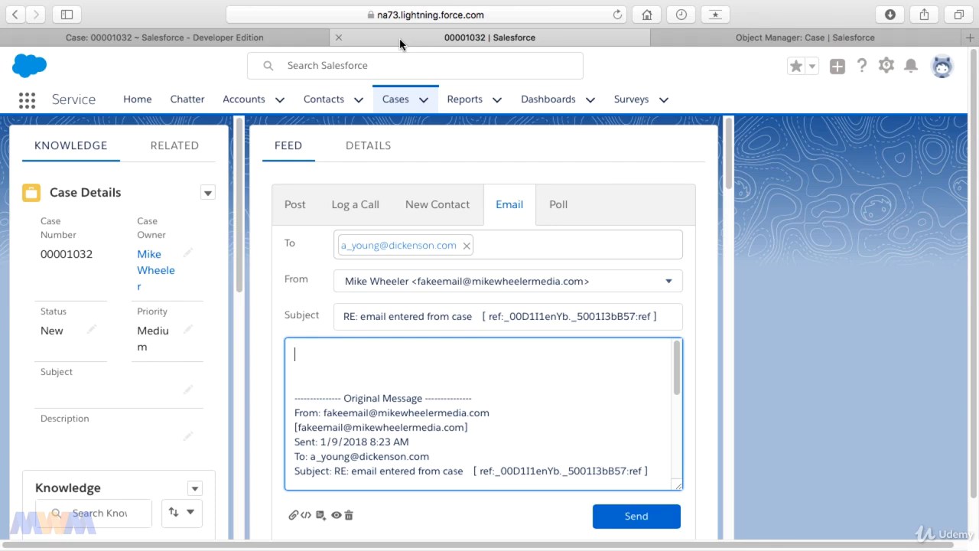
left_click(297, 39)
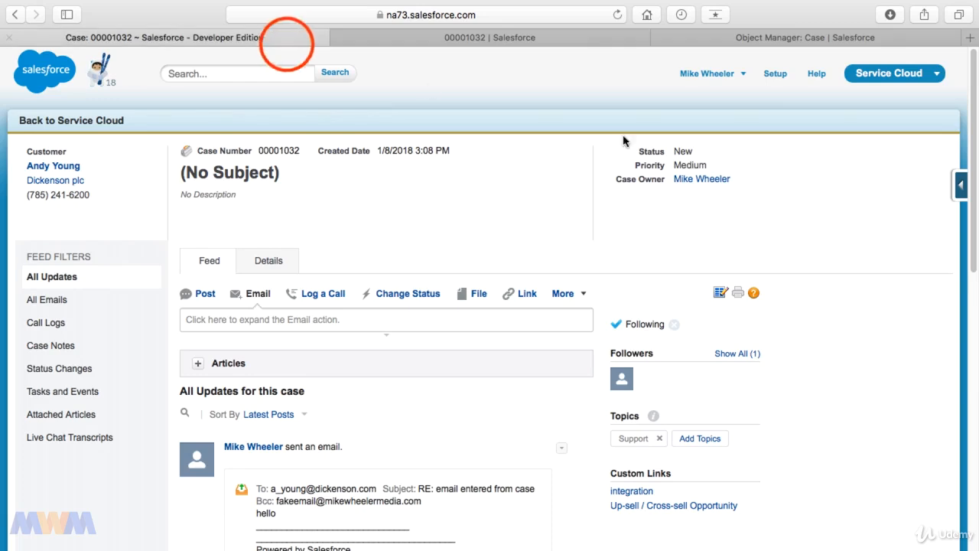
Review the Classic publisher and the Mobile and Lightning Experience action sections of the Case Layout, and return to the case.
left_click(958, 185)
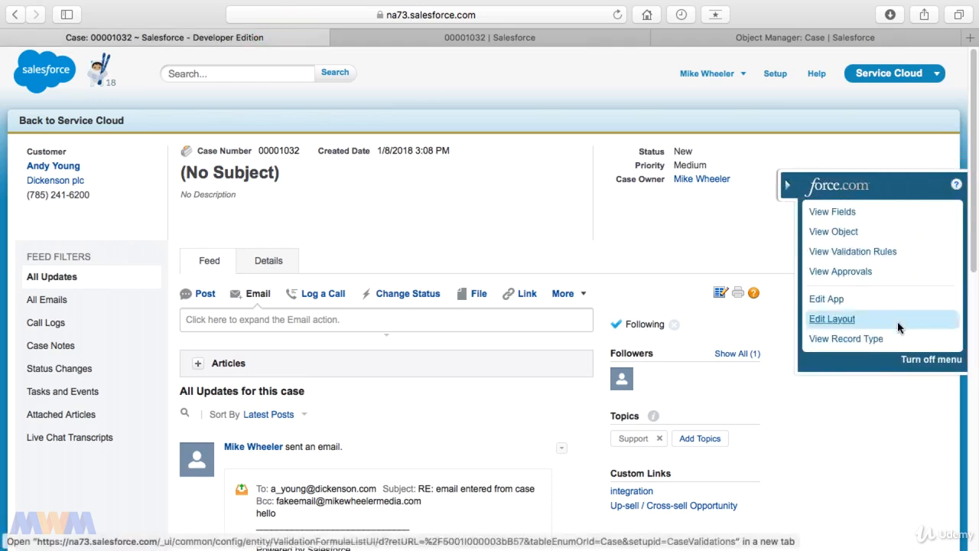
left_click(844, 327)
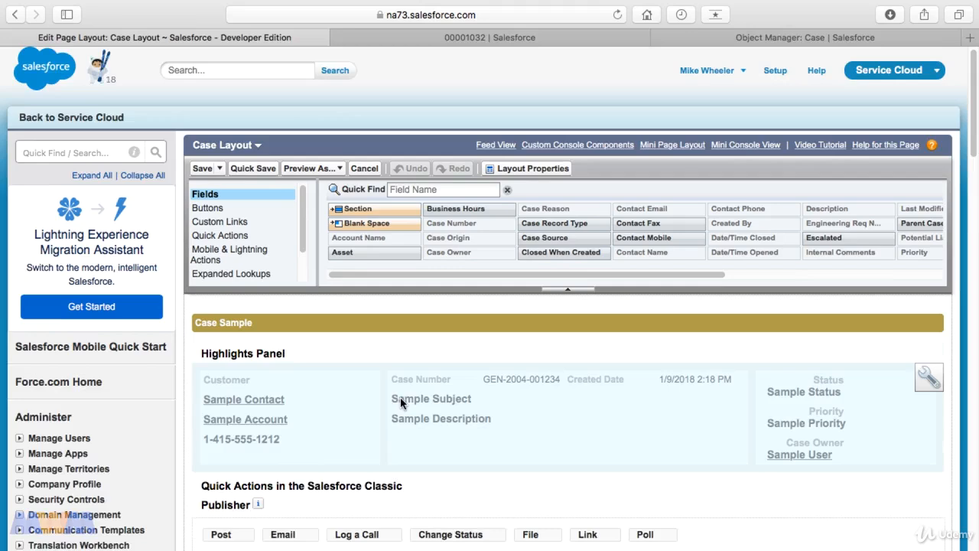
scroll(400, 397, "down", 3)
left_click(233, 317)
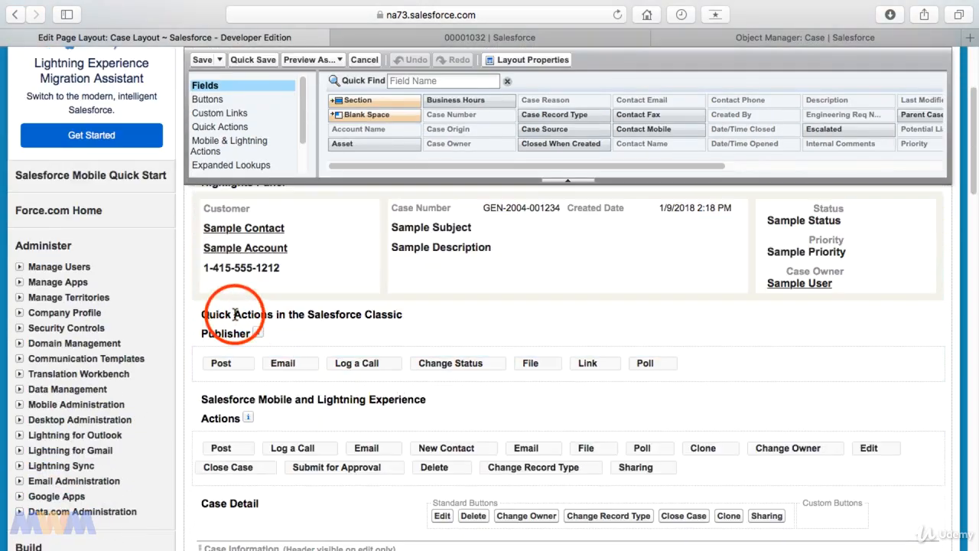
left_click(377, 316)
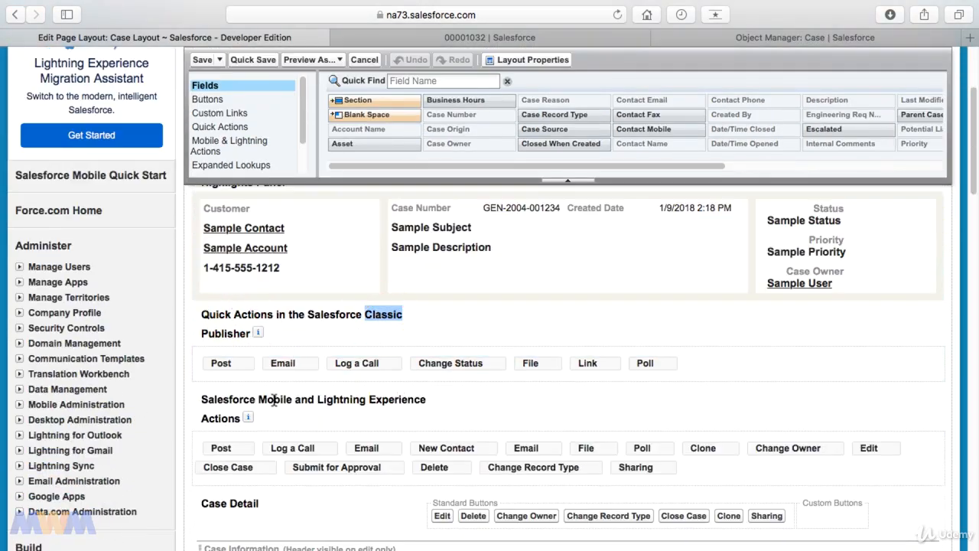
left_click_drag(245, 399, 230, 423)
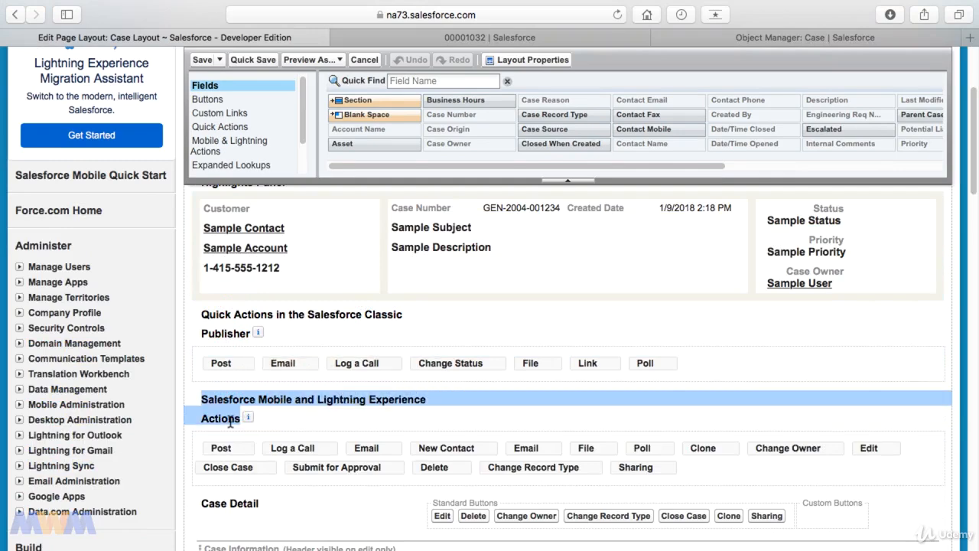
scroll(249, 414, "down", 5)
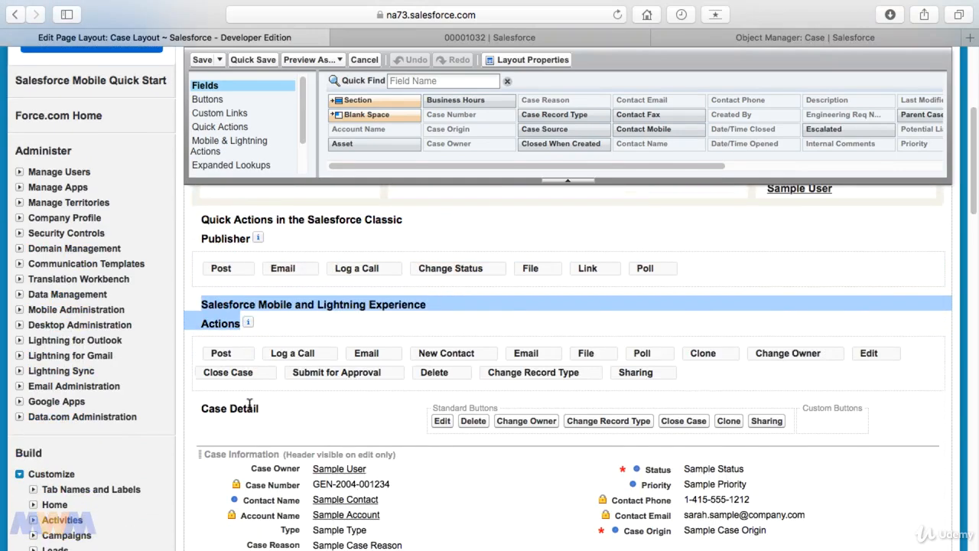
scroll(250, 410, "up", 2)
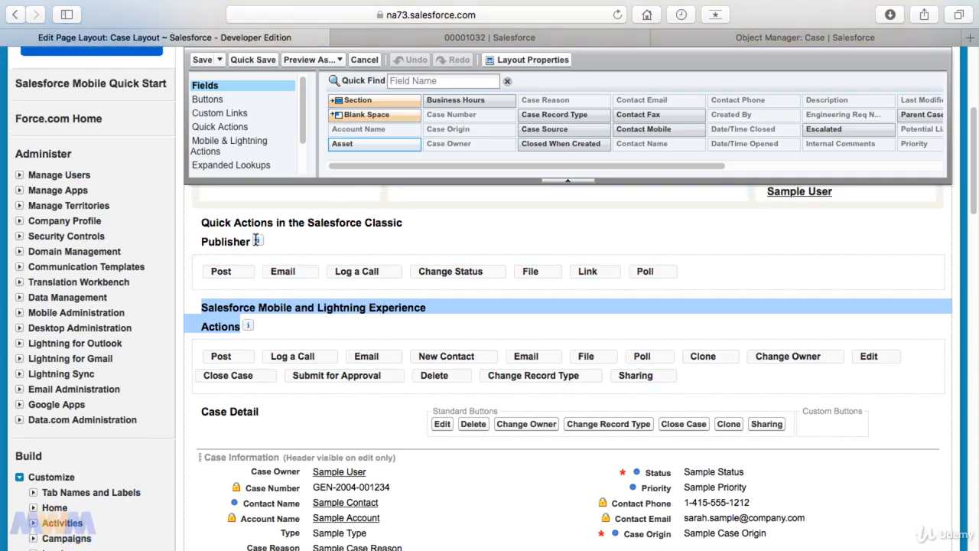
left_click(16, 16)
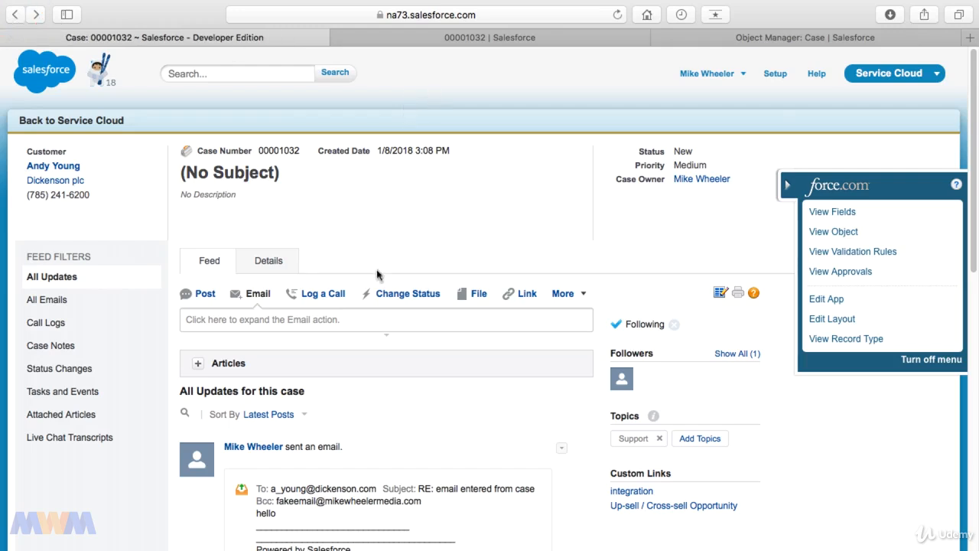
Open the page layout assignments for the Case object in the Lightning Object Manager.
left_click(436, 38)
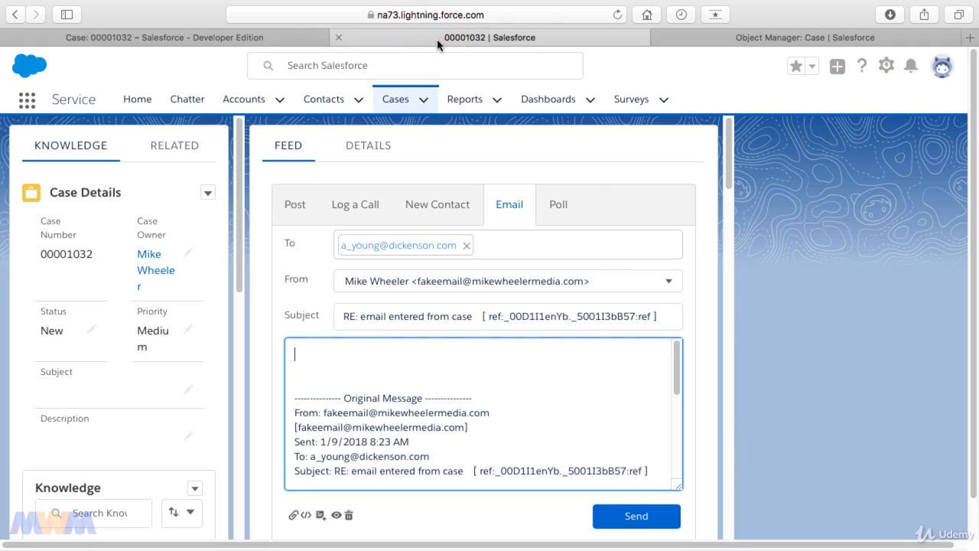
left_click(281, 43)
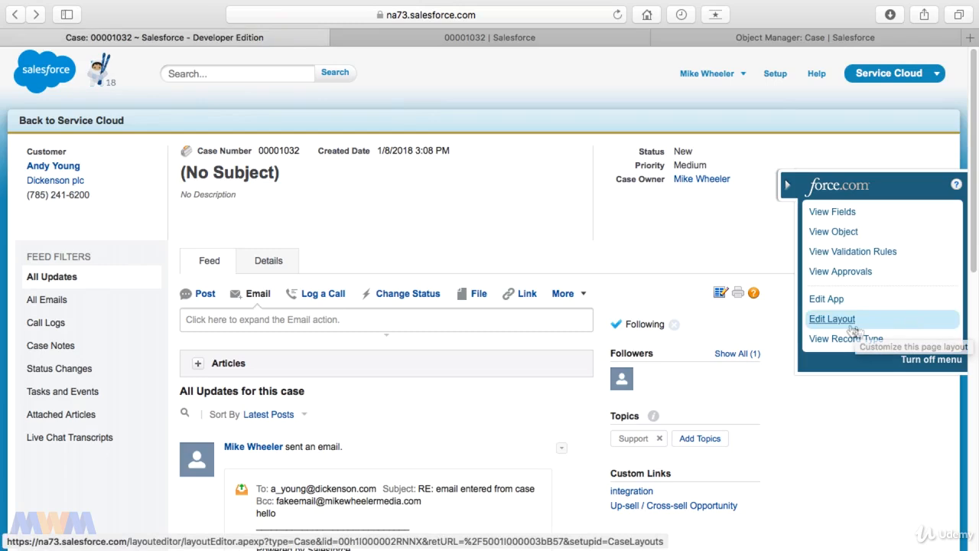
left_click(567, 38)
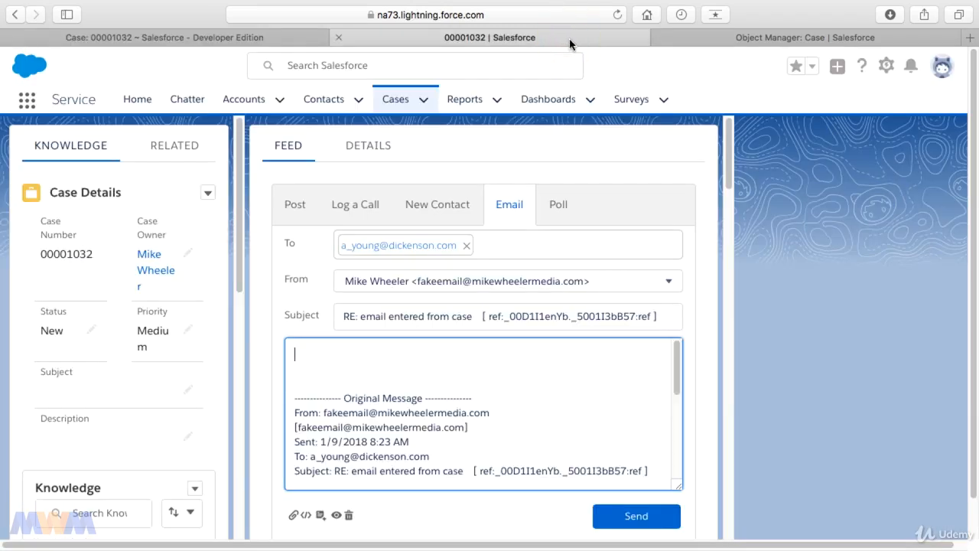
left_click(782, 38)
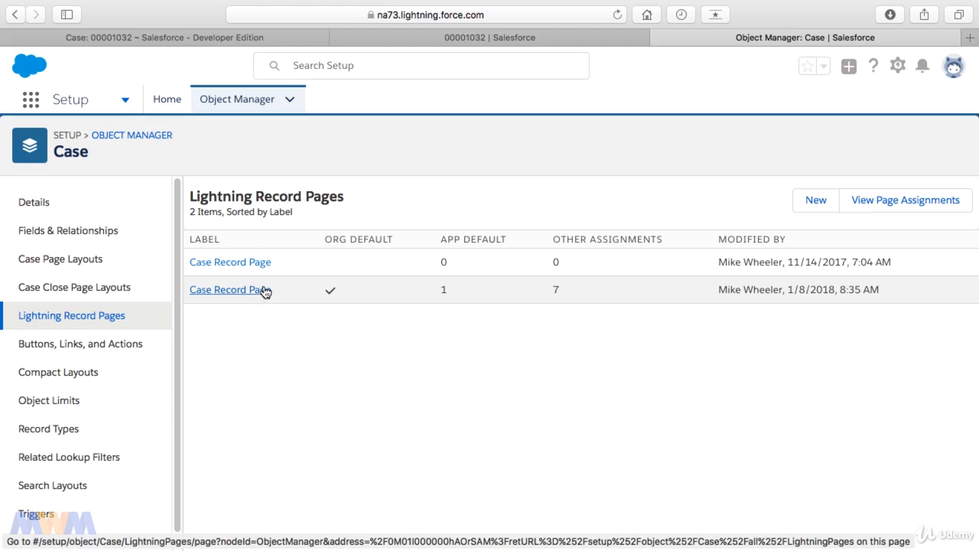
left_click(55, 265)
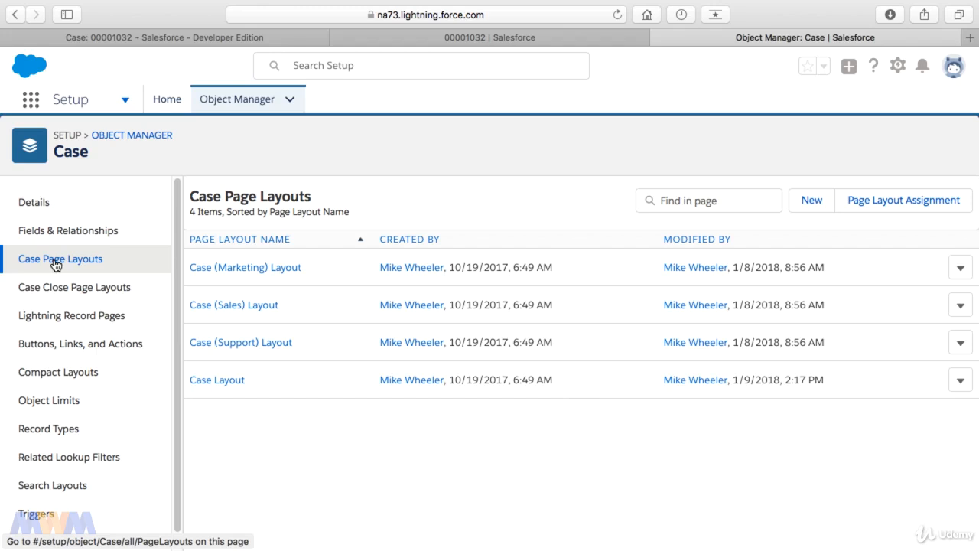
left_click(935, 203)
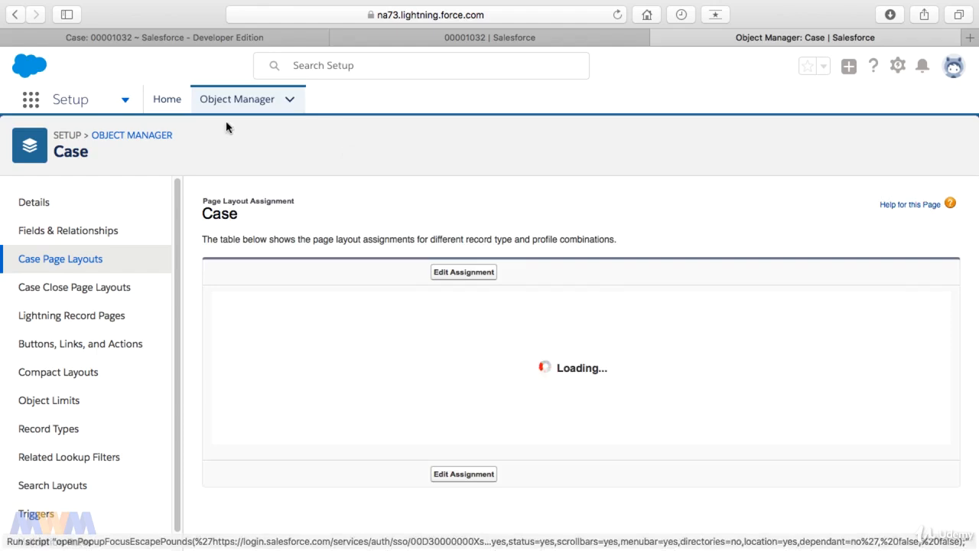
Open the list of Case page layouts in Classic Setup.
left_click(227, 39)
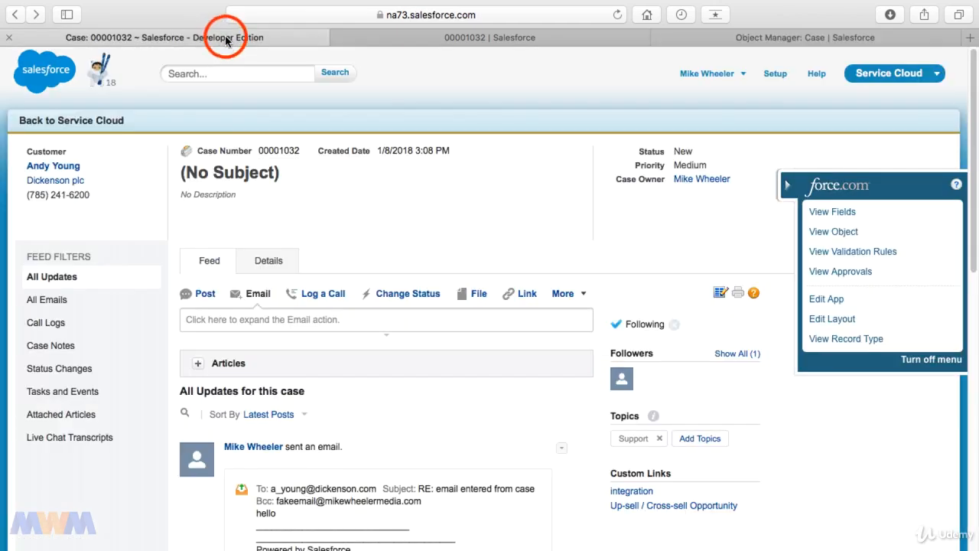
left_click(777, 73)
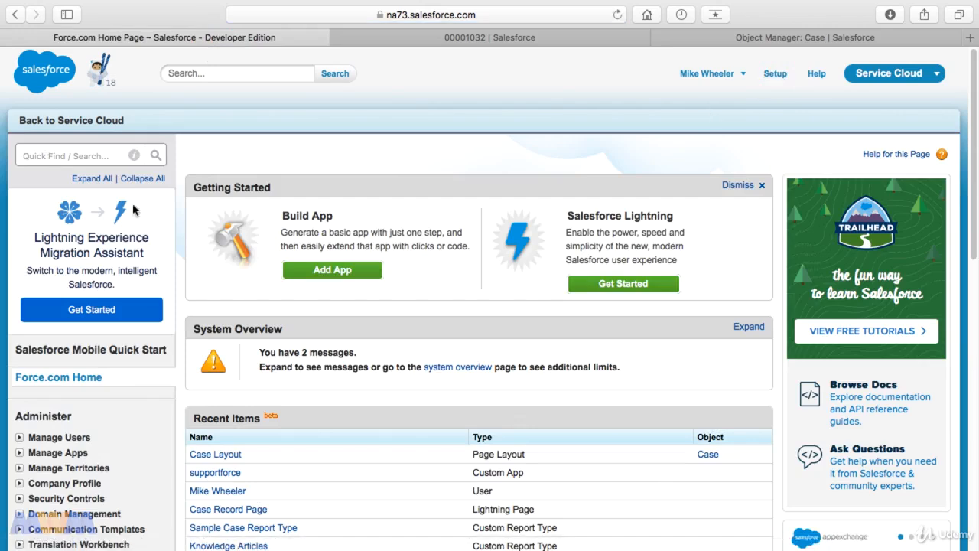
left_click(224, 455)
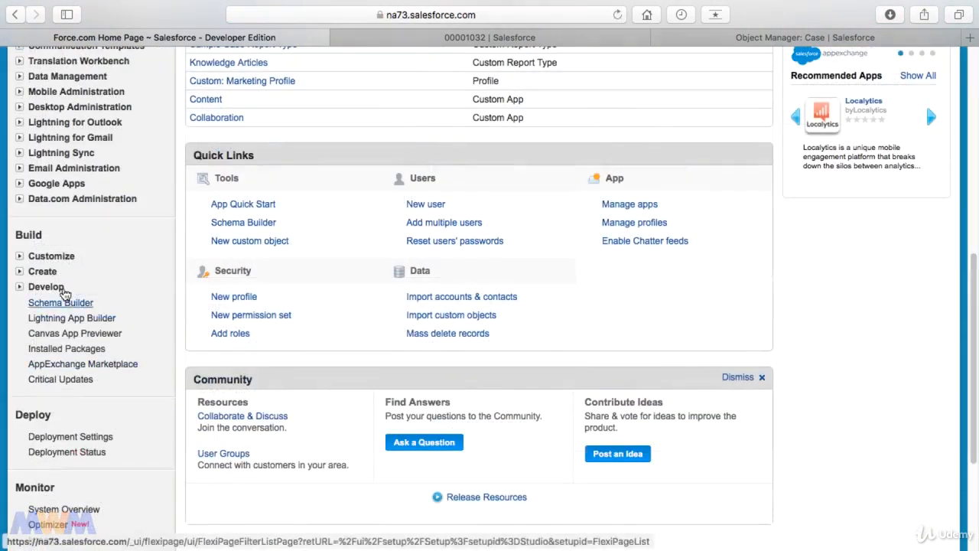
left_click(53, 257)
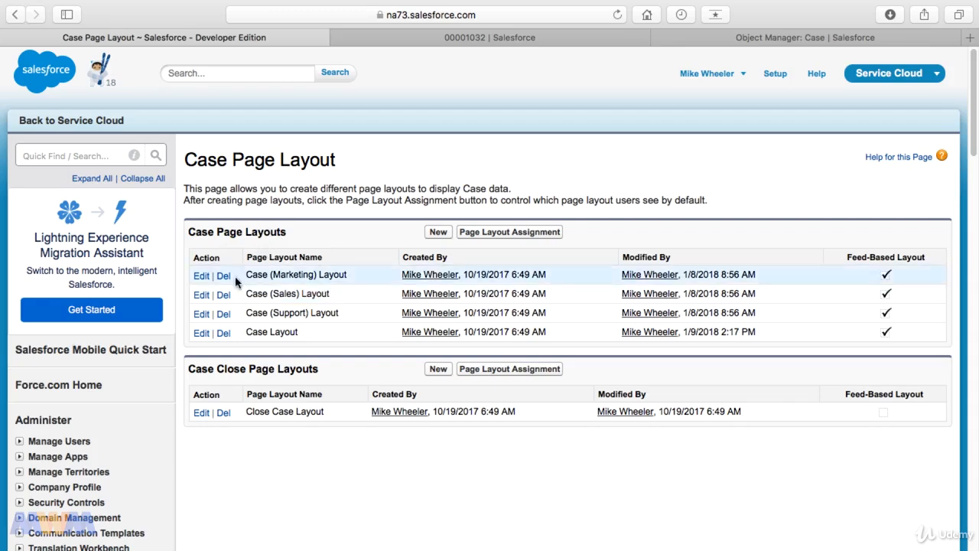
Return to the Lightning Object Manager, check the Case Close Page Layouts, and open the page layout assignments for Case Page Layouts.
left_click(453, 38)
left_click(809, 37)
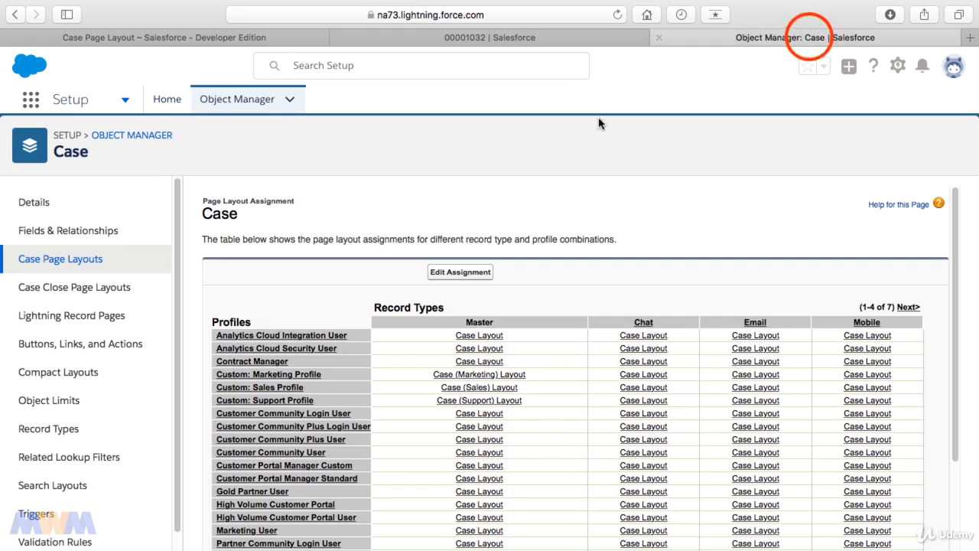
left_click(85, 289)
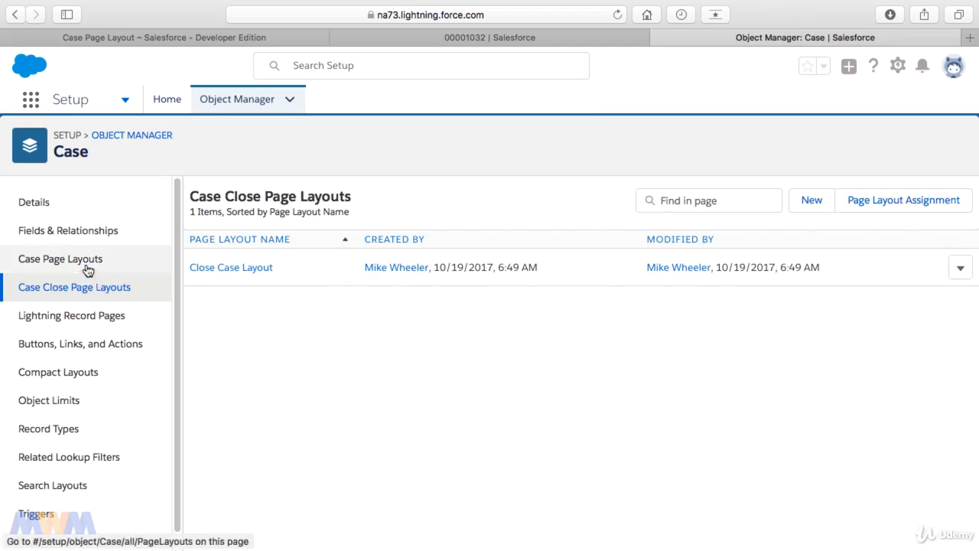
left_click(87, 269)
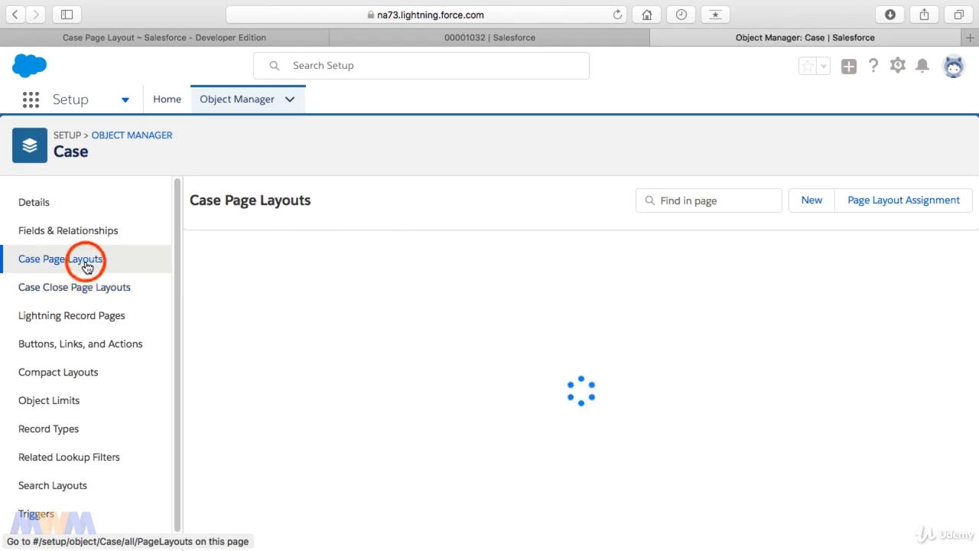
left_click(923, 205)
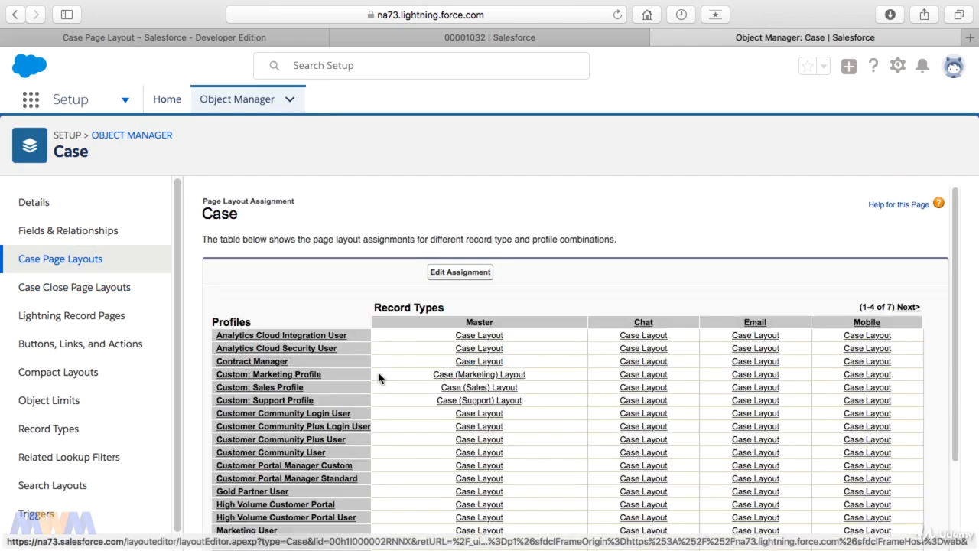
Review the Case page layout assignments by profile across both pages of record types.
scroll(273, 388, "down", 3)
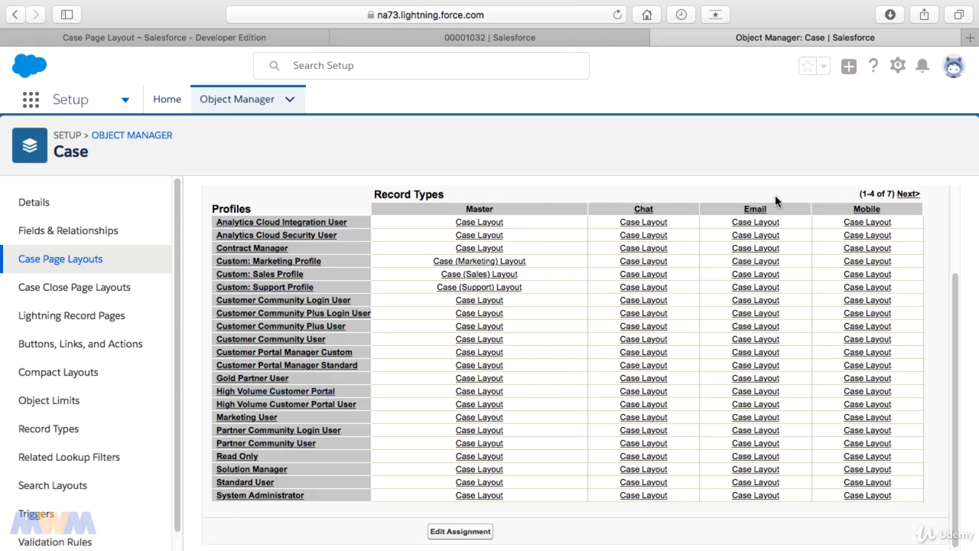
left_click(486, 208)
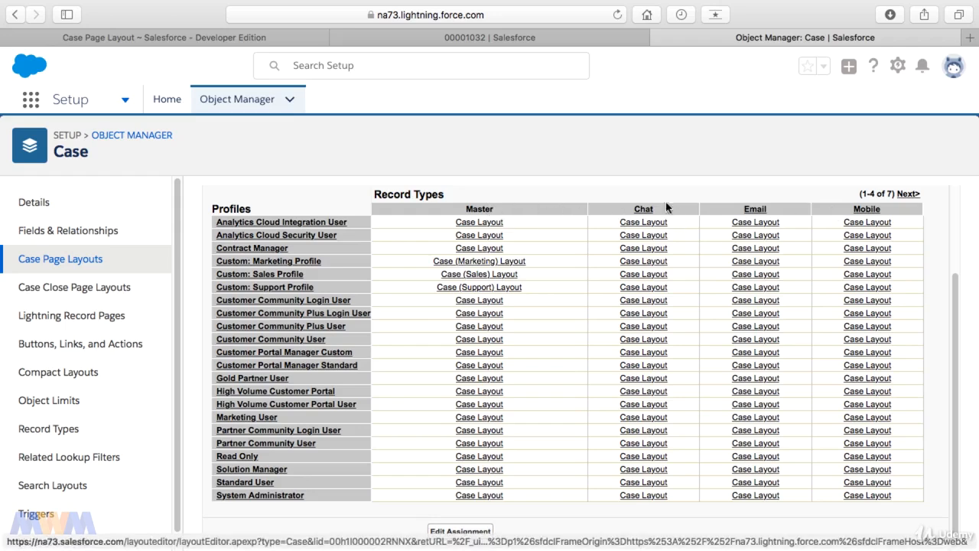
left_click(907, 194)
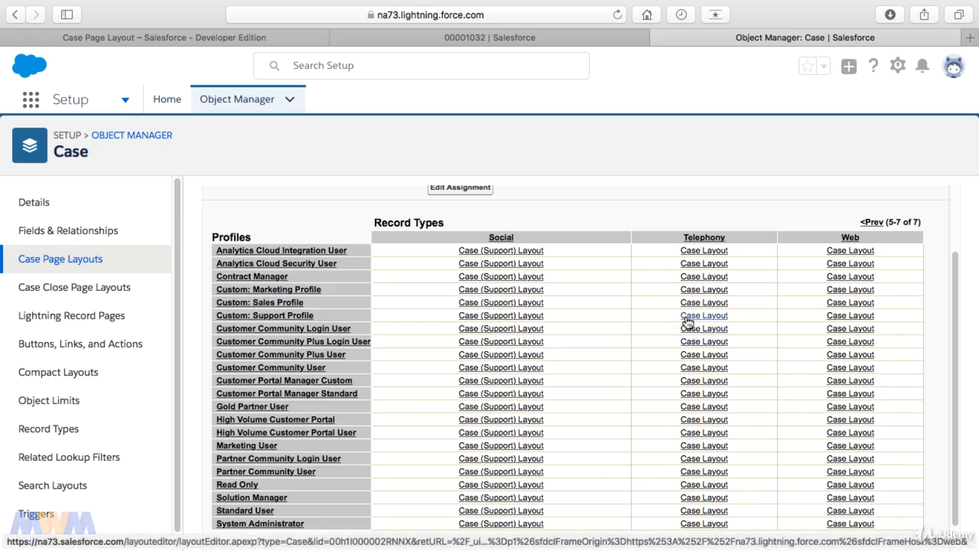
Assign the Case (Marketing) Layout to the Telephony record type for Custom: Support Profile and Customer Community Login User, and save the assignments.
scroll(687, 322, "up", 1)
left_click(476, 201)
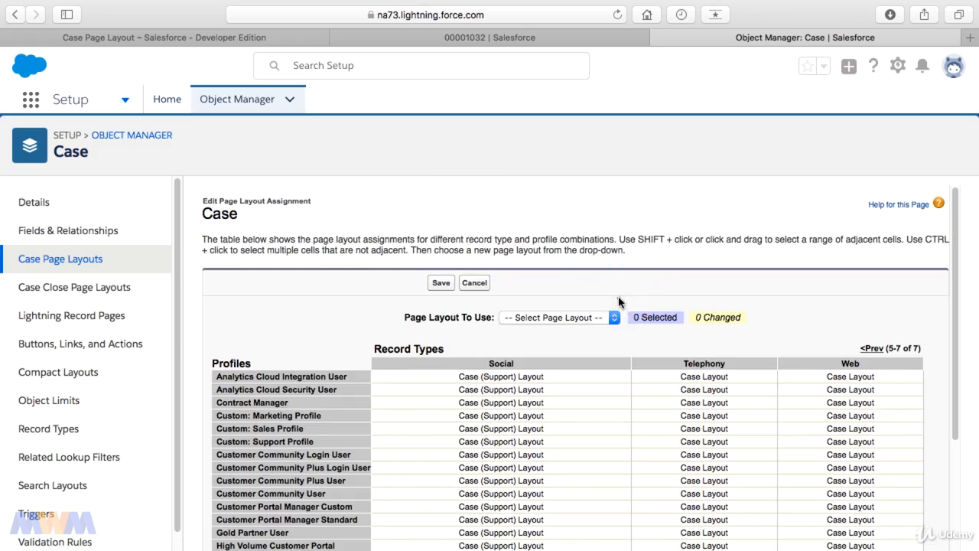
left_click(619, 299)
scroll(620, 301, "down", 2)
left_click(574, 289)
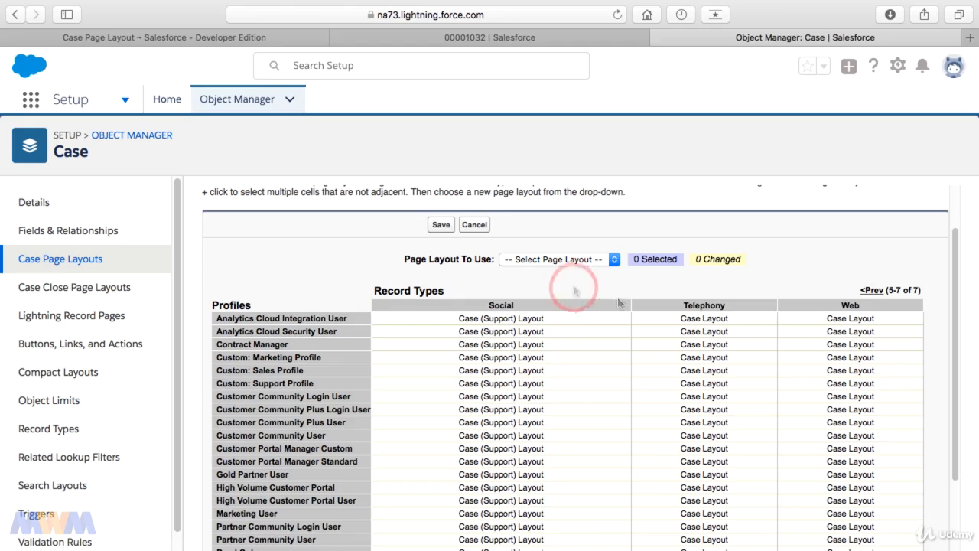
left_click(678, 362)
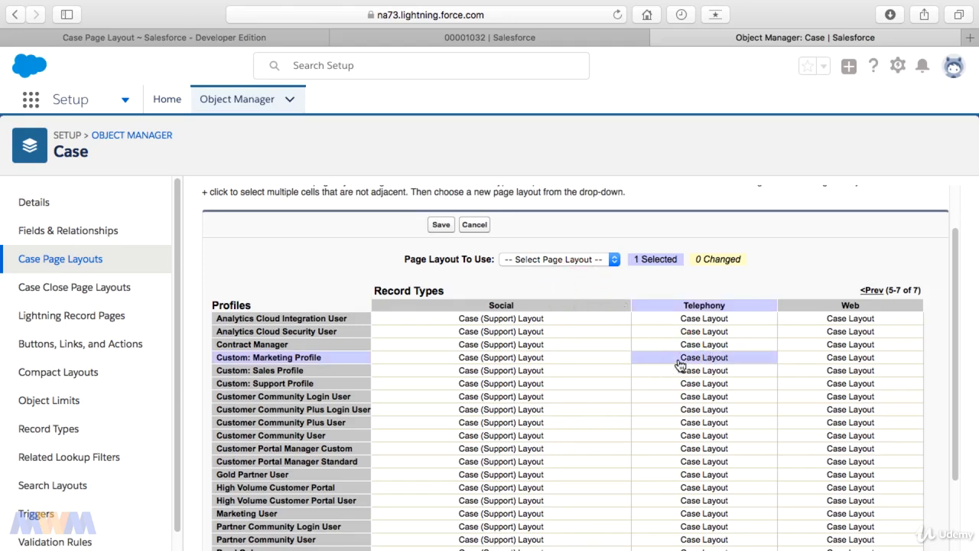
left_click(683, 396, "ctrl")
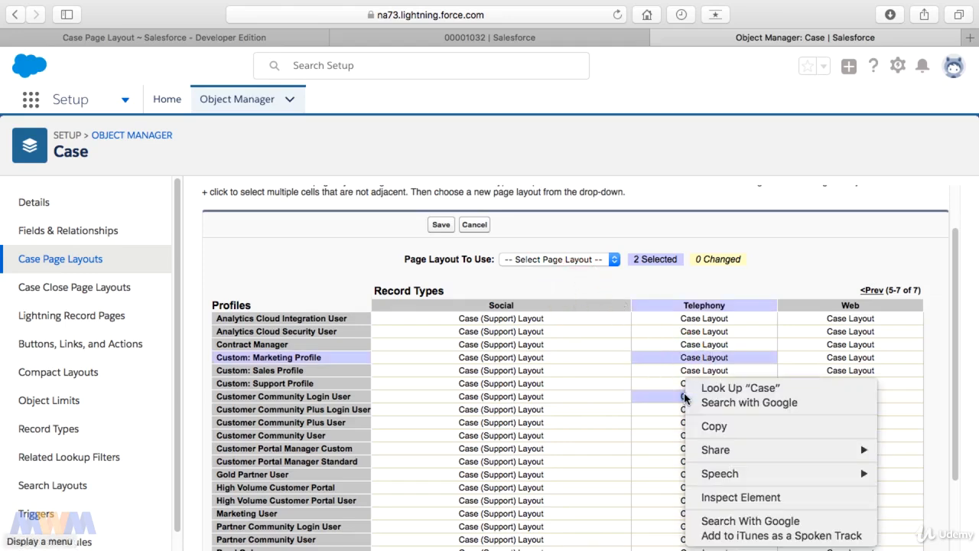
left_click(608, 260)
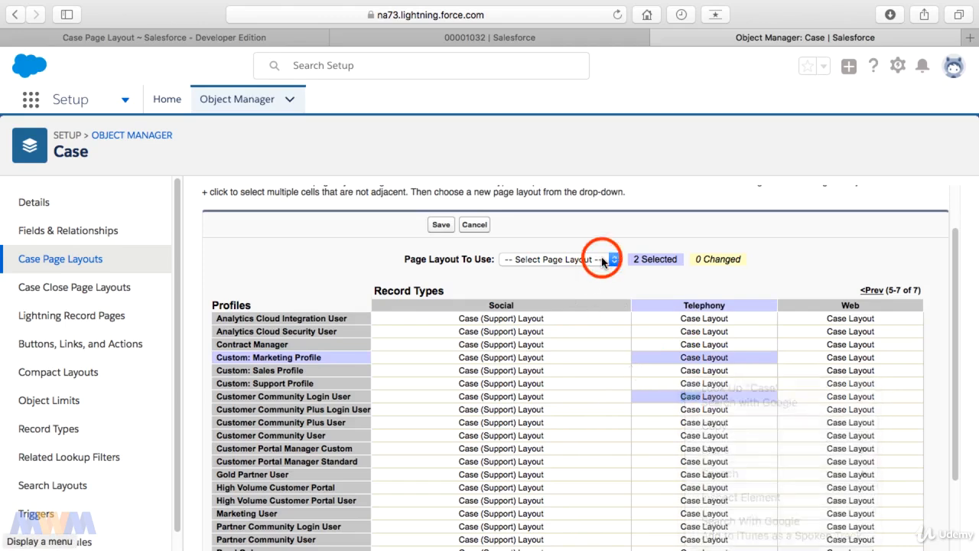
left_click(606, 259)
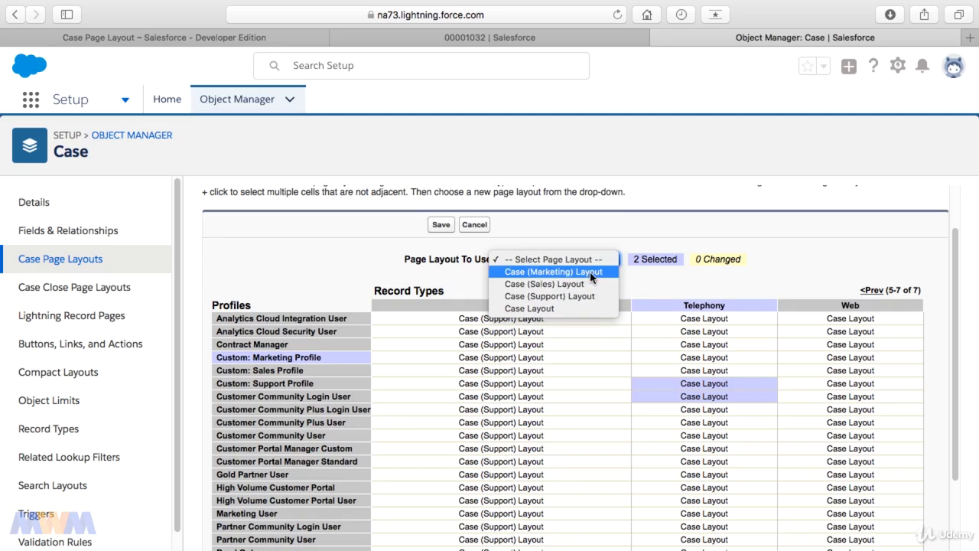
left_click(589, 272)
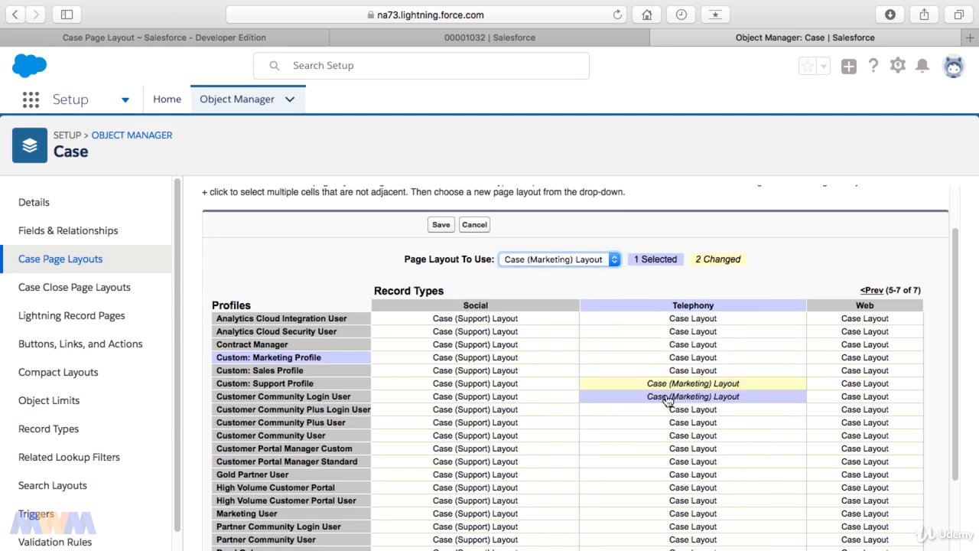
scroll(705, 394, "down", 3)
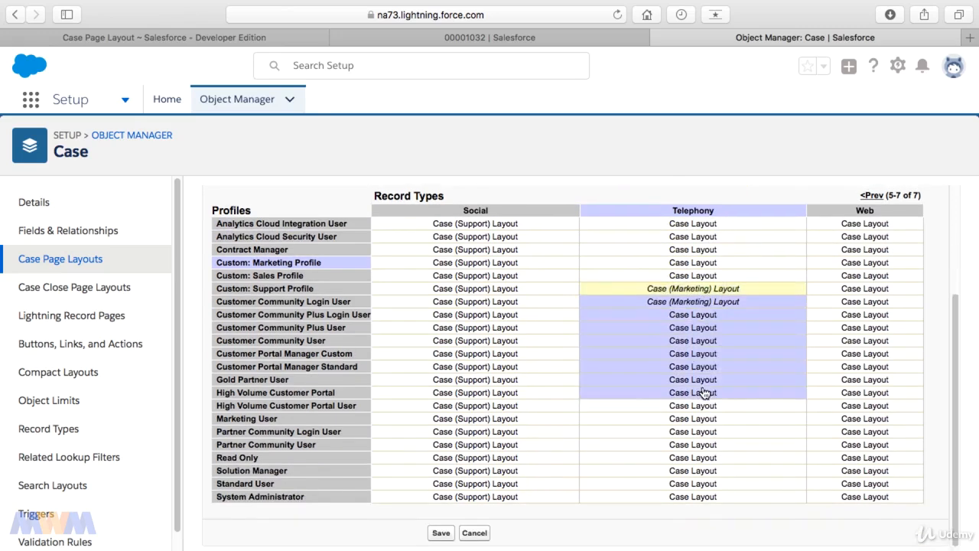
scroll(705, 393, "up", 3)
left_click(446, 211)
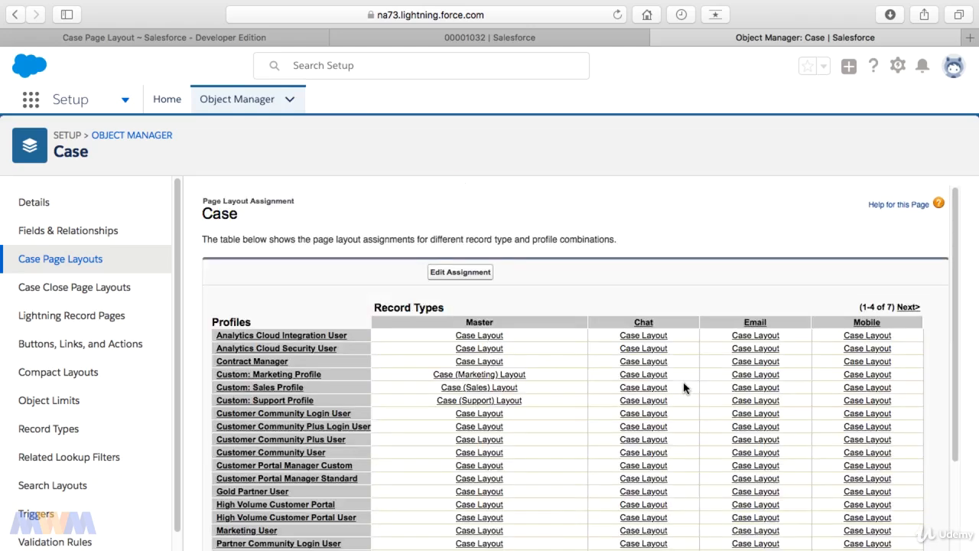
Check the saved layout assignments for the Social, Telephony and Web record types.
left_click(907, 308)
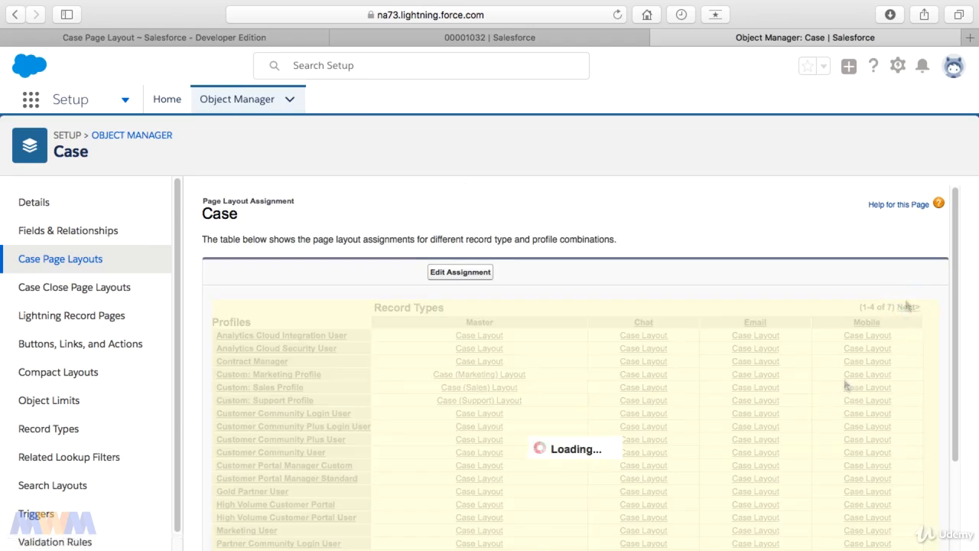
left_click(751, 402)
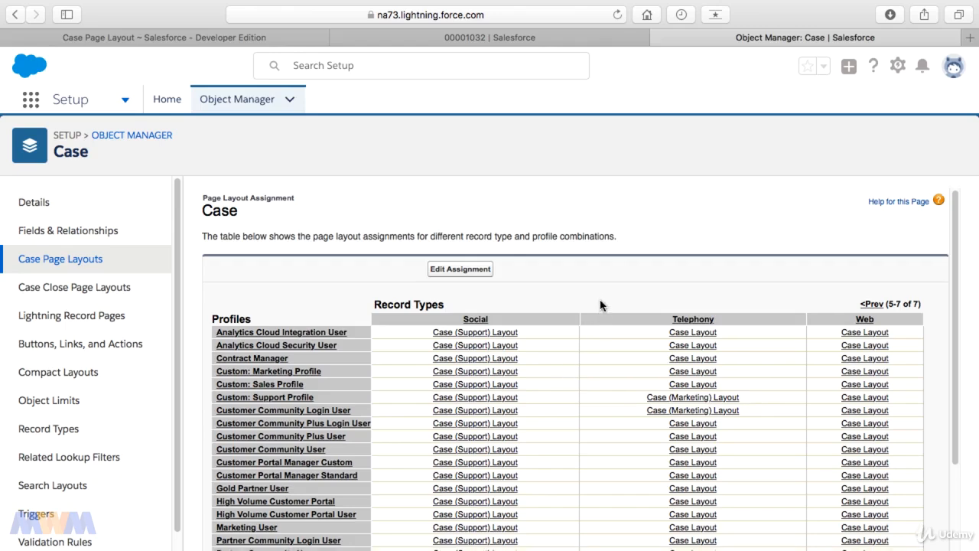
scroll(600, 304, "down", 3)
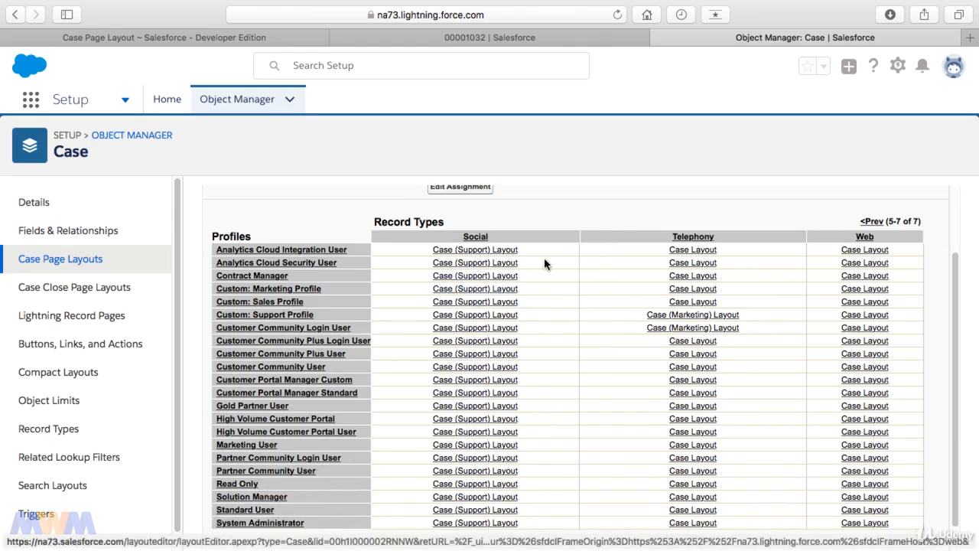
scroll(553, 257, "up", 2)
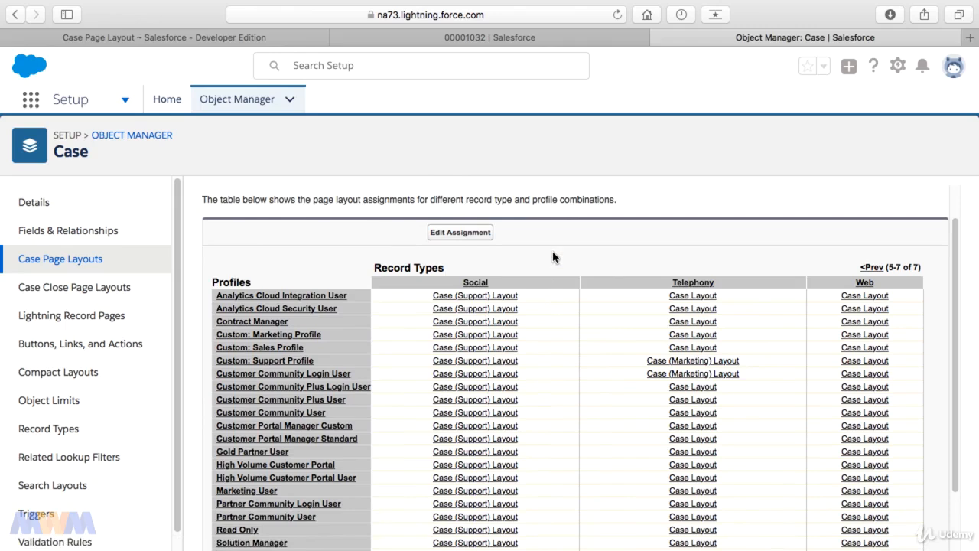
scroll(553, 257, "up", 1)
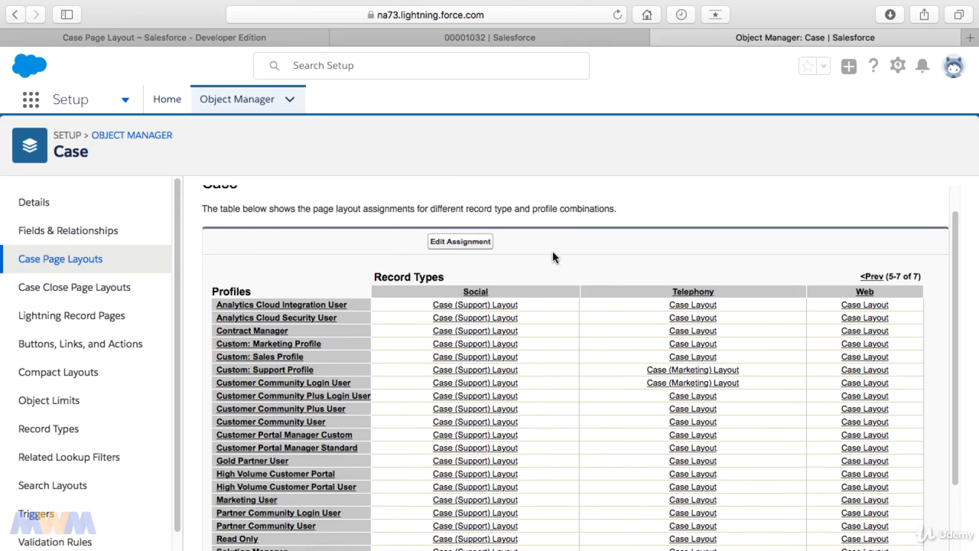
Open the Case page layout assignments in Classic and compare the Social, Telephony and Web record types with Lightning Experience.
left_click(251, 38)
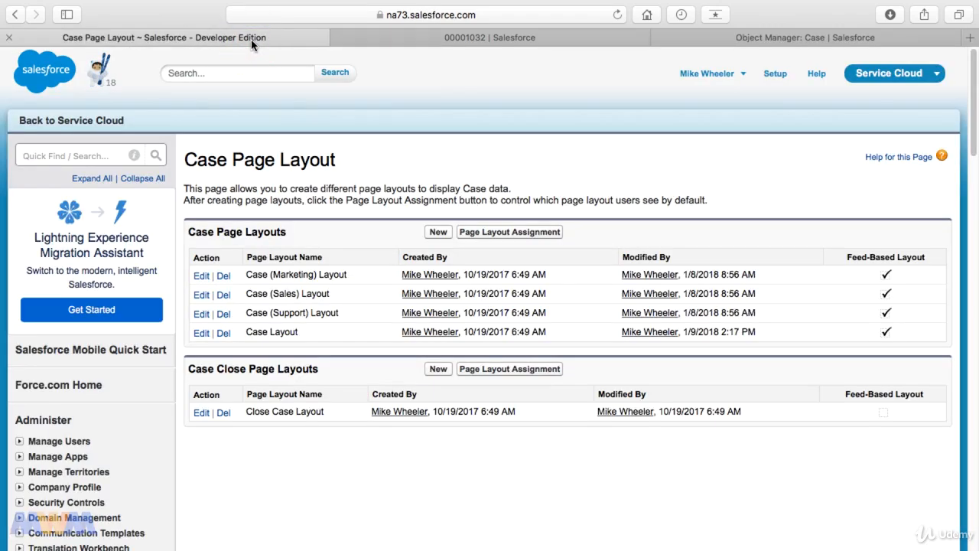
left_click(546, 235)
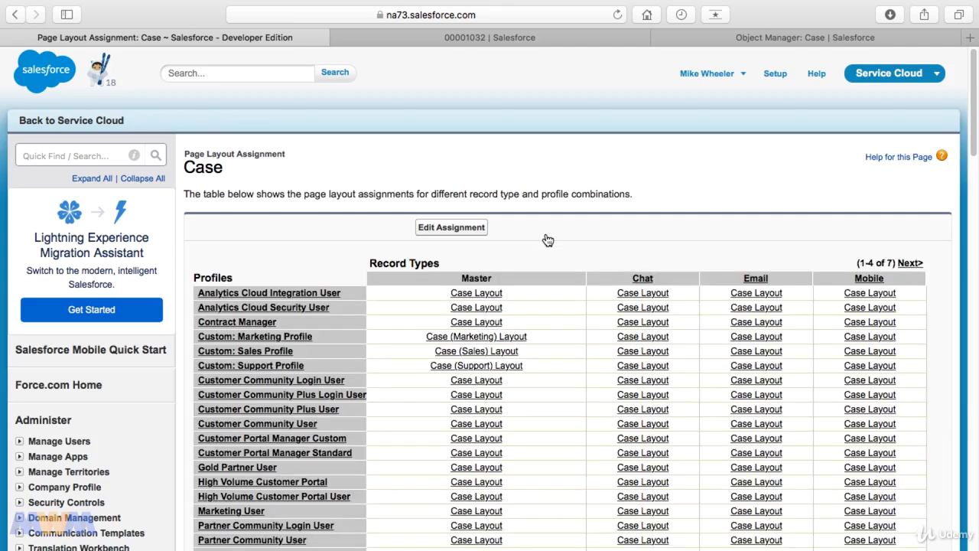
left_click(909, 262)
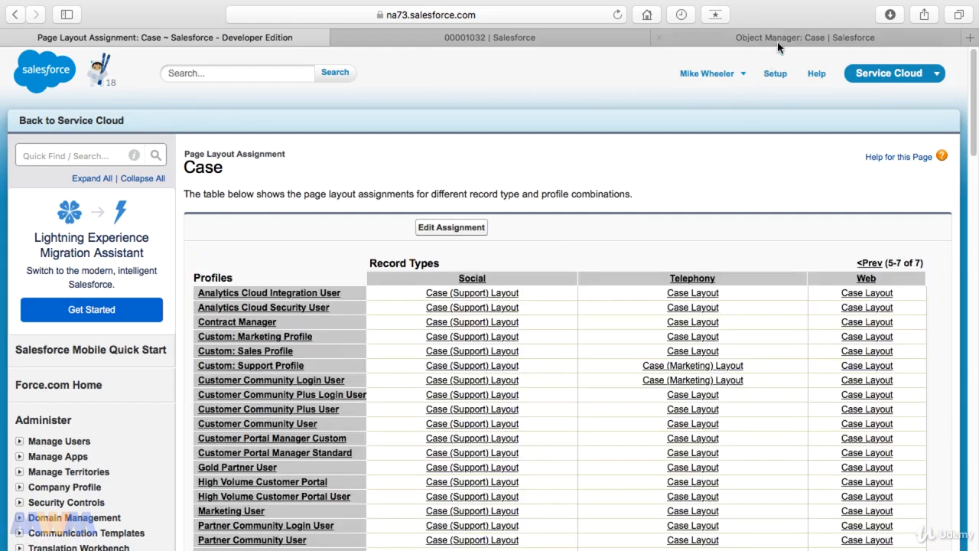
left_click(782, 38)
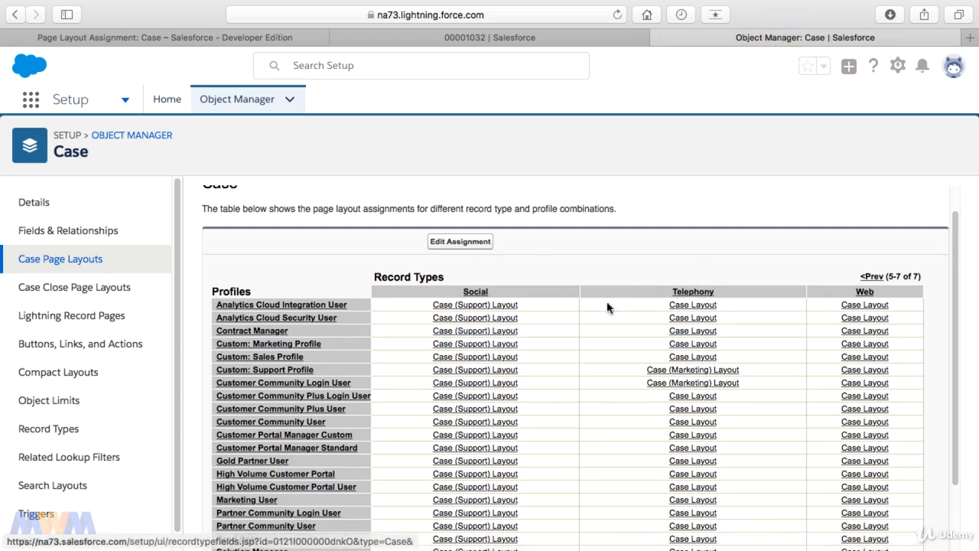
left_click(268, 40)
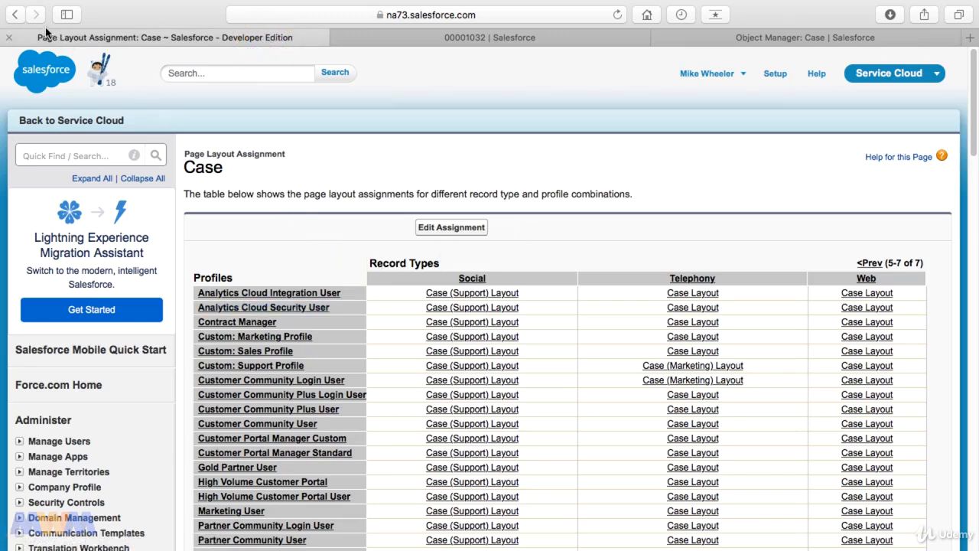
Return to the Classic Case page layouts list, review the Close Case Layout in the editor, and leave it without saving.
left_click(14, 15)
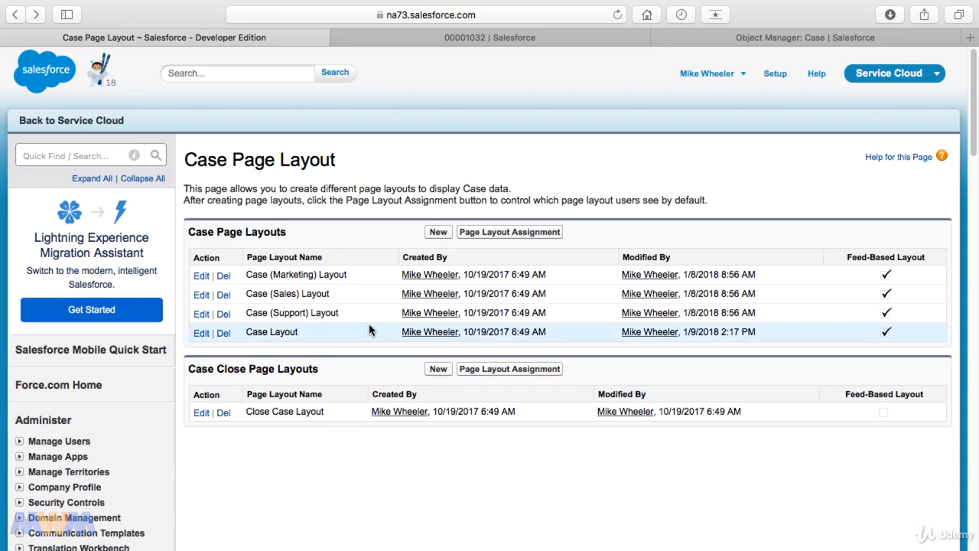
left_click(280, 465)
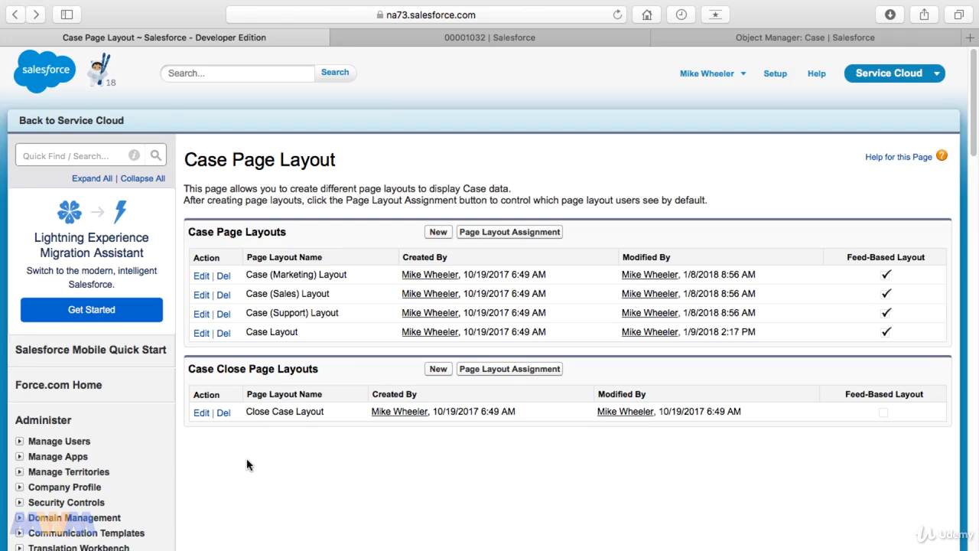
left_click(203, 413)
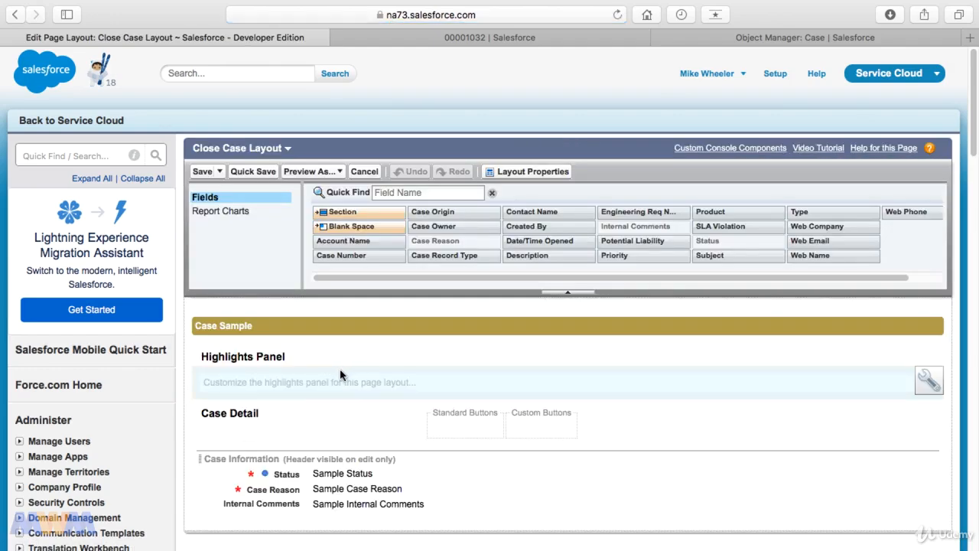
scroll(361, 407, "down", 3)
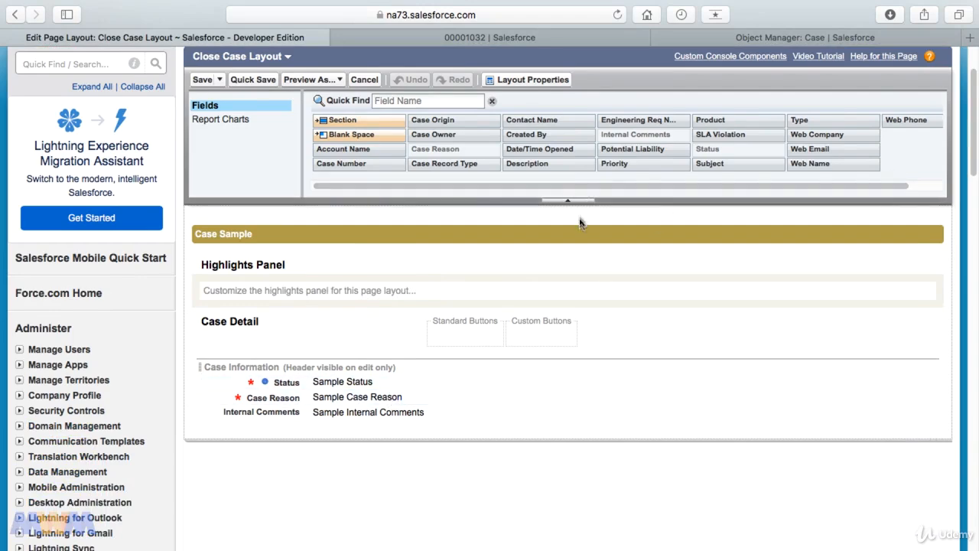
left_click(375, 84)
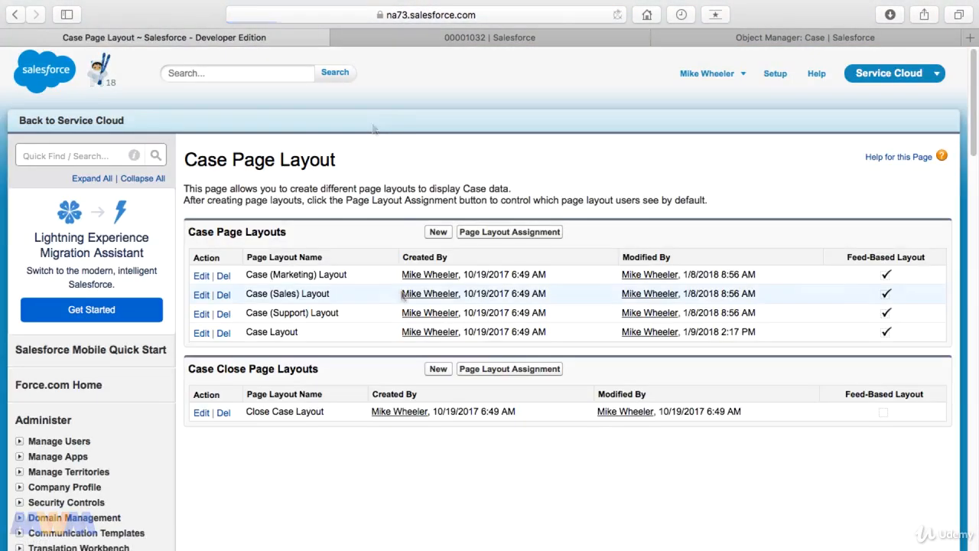
Review the Case page layout assignments in Classic across all record types, and return to the case record in Lightning Experience.
left_click(538, 234)
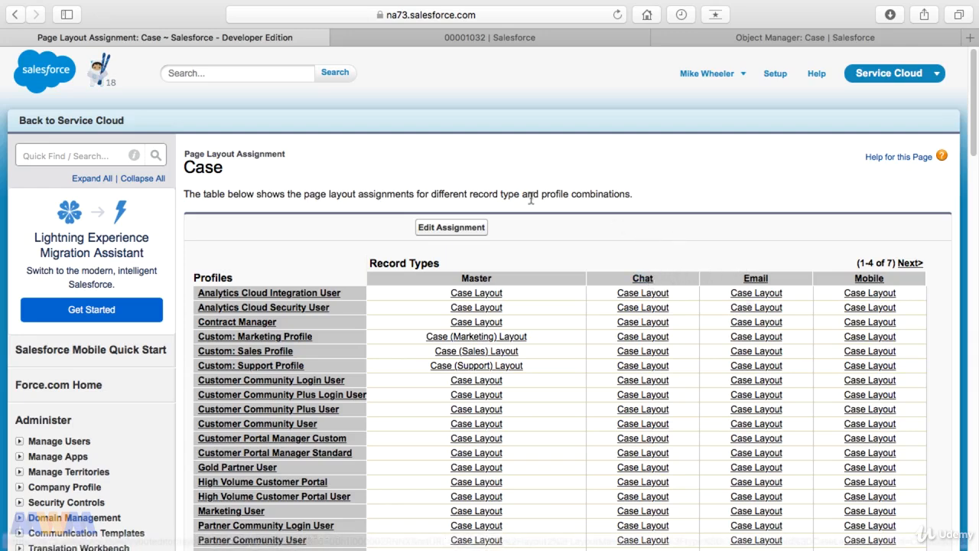
left_click(910, 265)
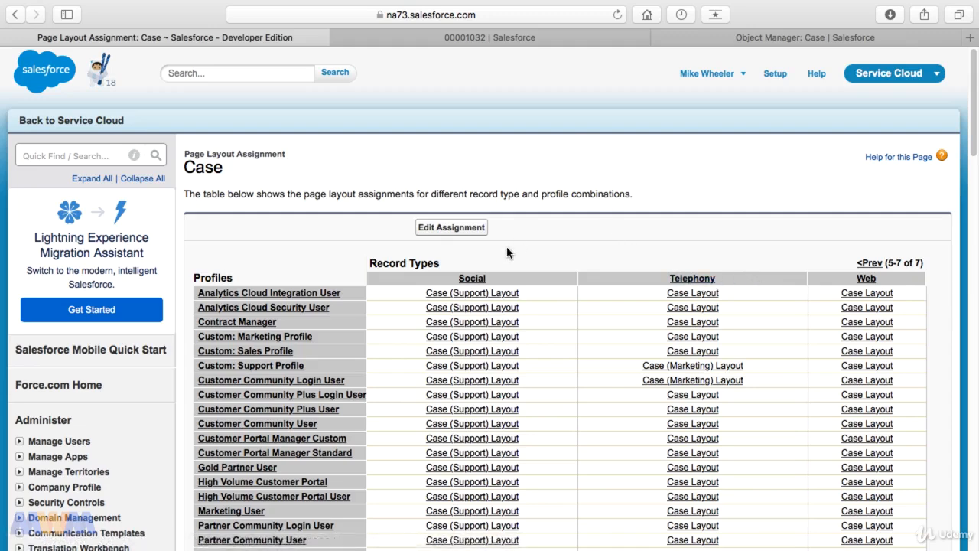
left_click(523, 38)
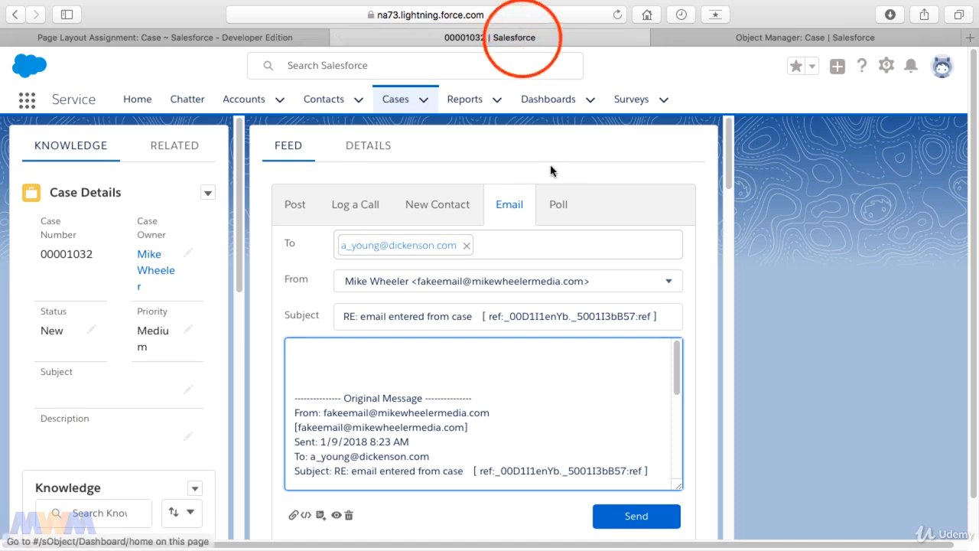
Open the Case Origin field of the Case object in the Lightning Object Manager and examine its picklist values.
left_click(842, 37)
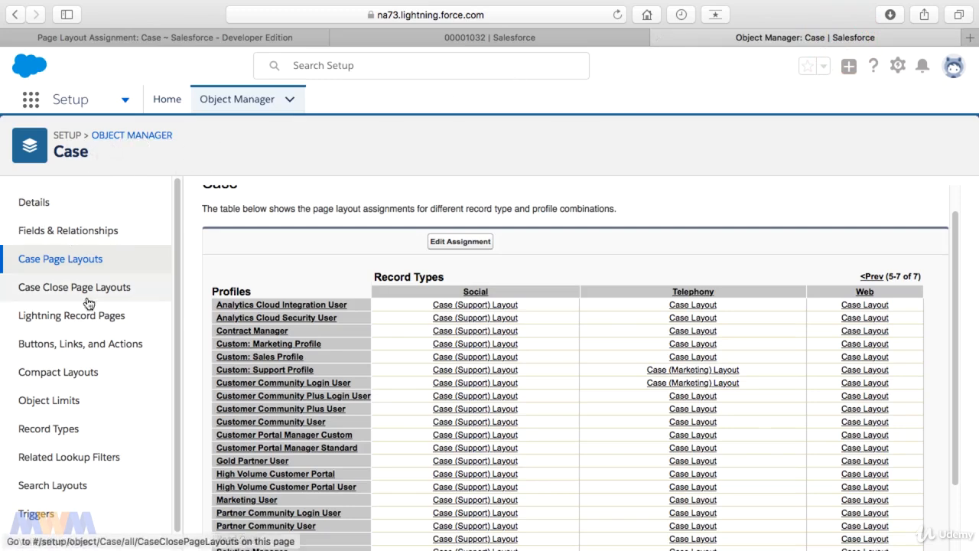
left_click(85, 231)
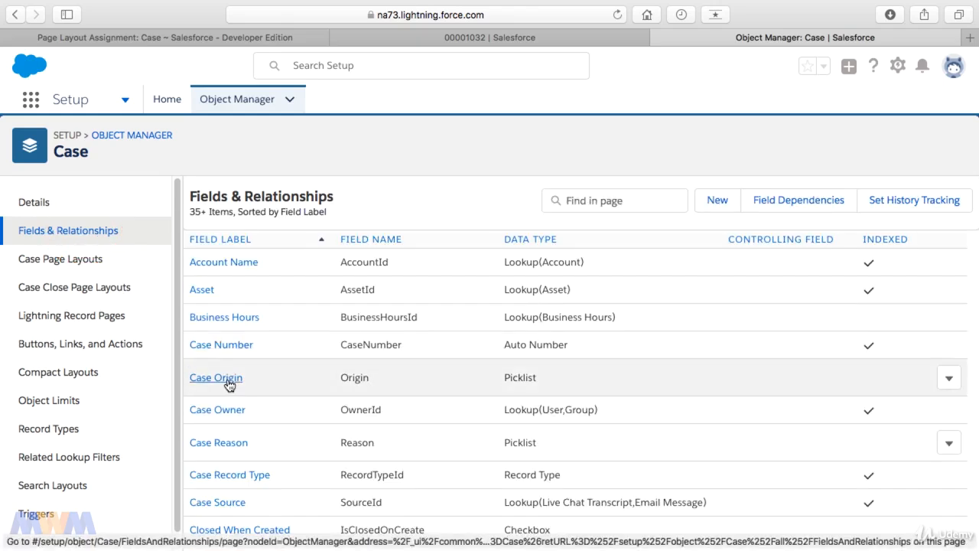
left_click(229, 383)
scroll(317, 384, "down", 3)
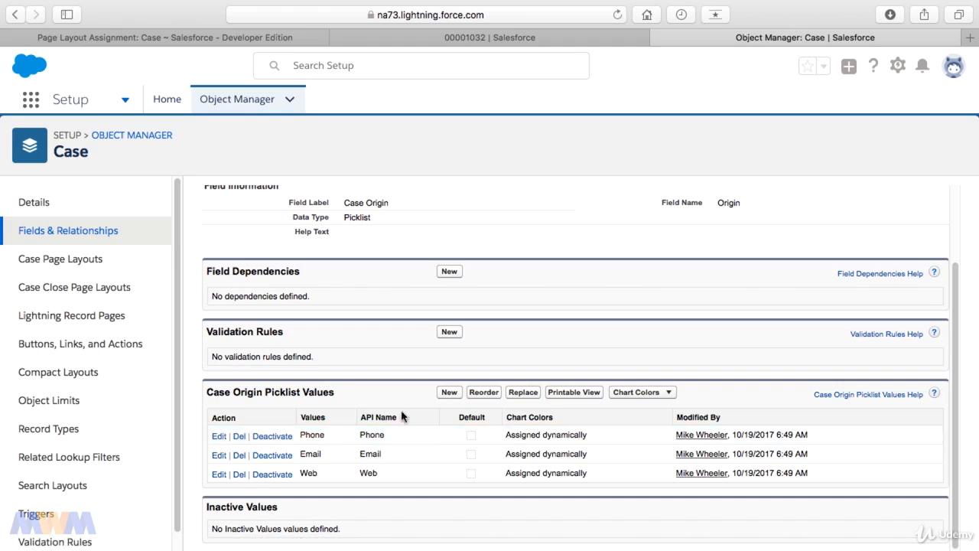
Start adding Case Origin picklist values and enter Chat, Mobile and Social on separate lines.
left_click(446, 393)
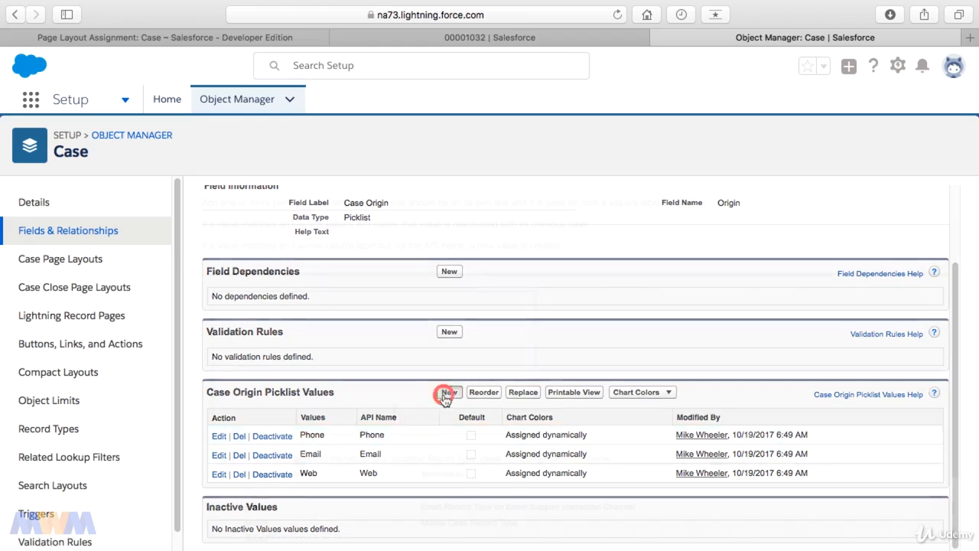
scroll(393, 411, "down", 5)
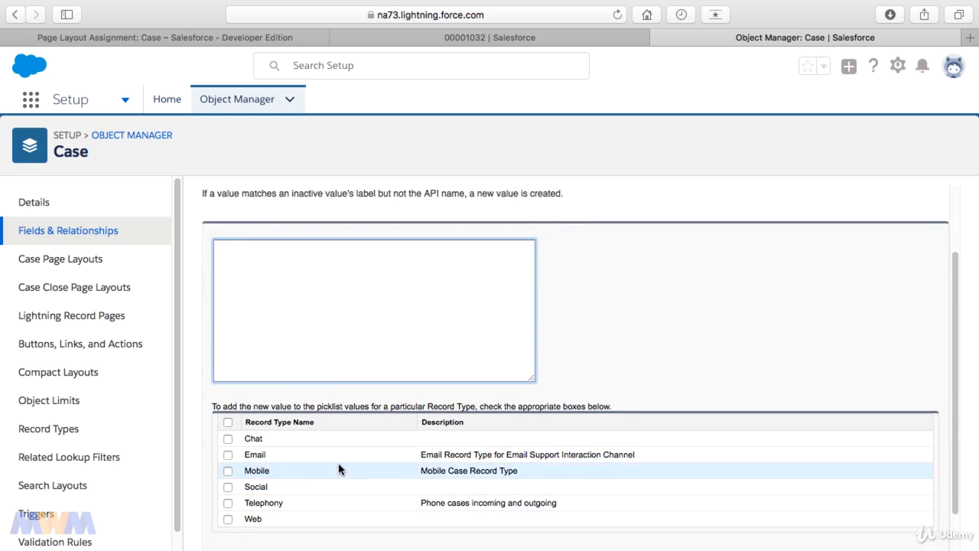
left_click(302, 328)
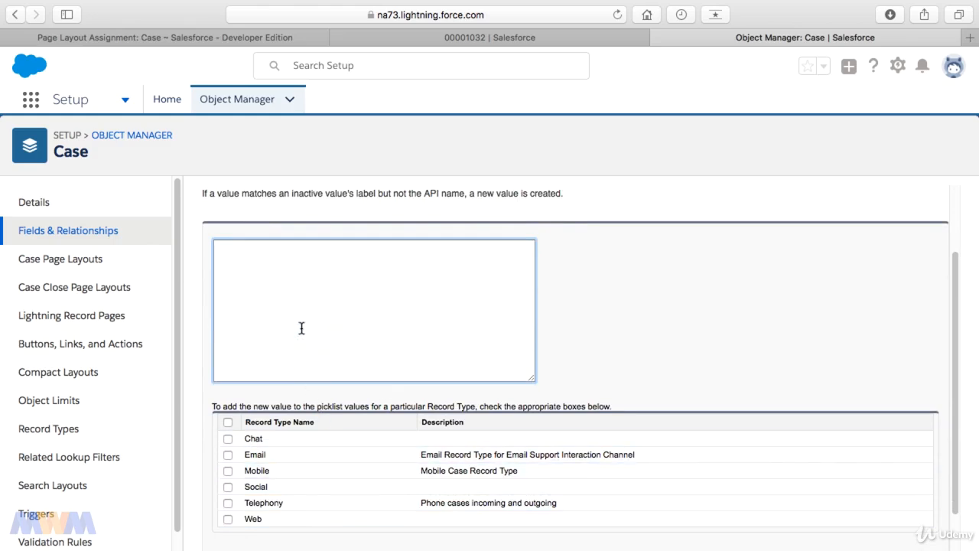
type("Chat ")
type("Mobile ")
type("Social")
scroll(338, 351, "up", 1)
scroll(337, 350, "down", 2)
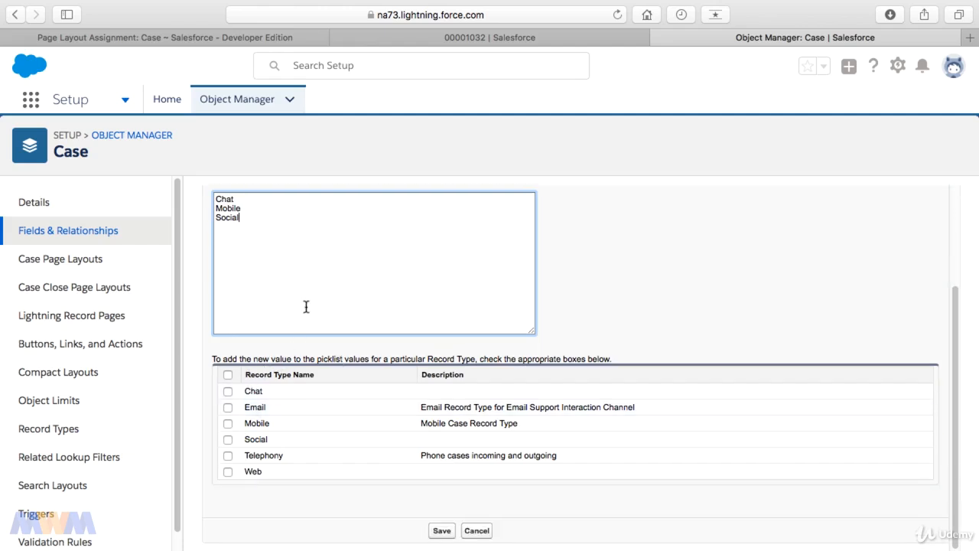
Remove Mobile and Social from the new values, add Chat to the Chat record type only, and save.
left_click_drag(240, 218, 204, 208)
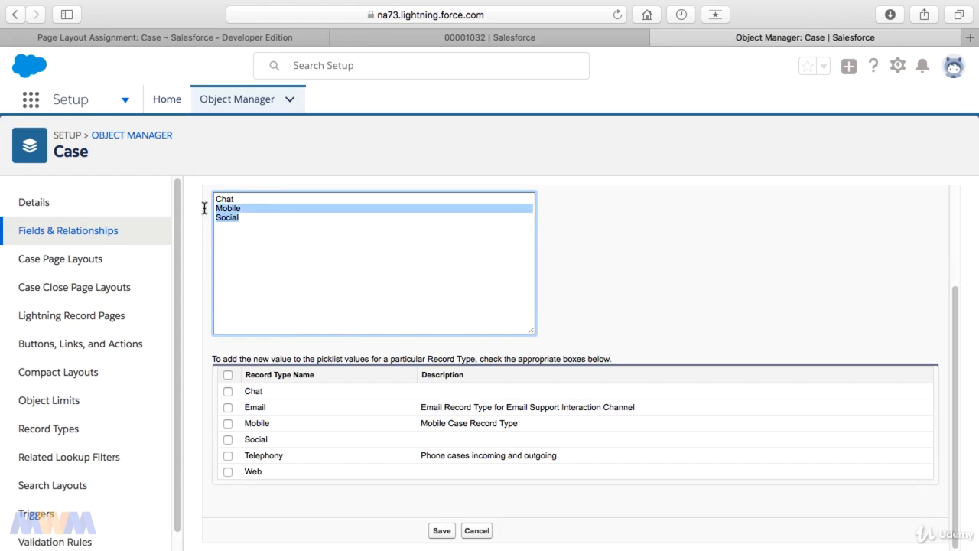
key("BackSpace")
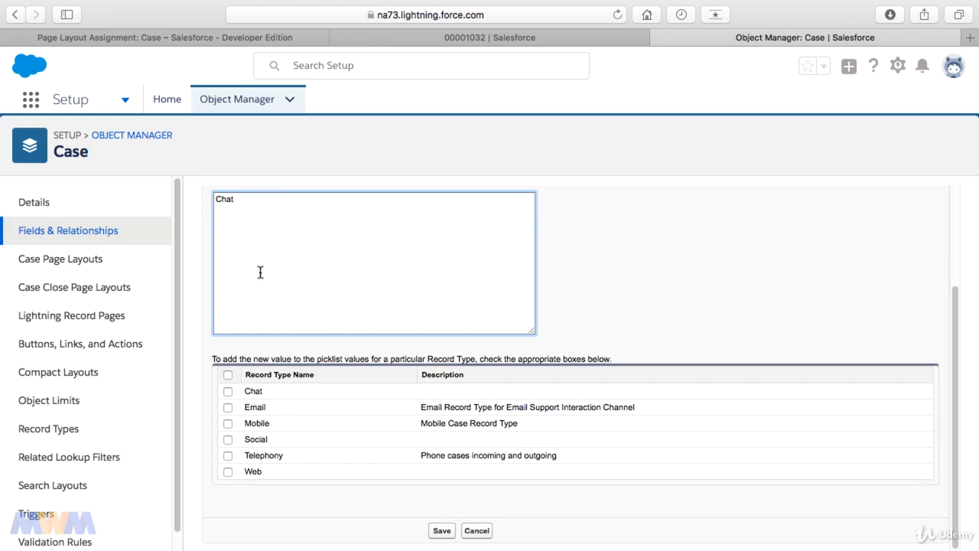
scroll(264, 283, "up", 1)
scroll(269, 296, "up", 3)
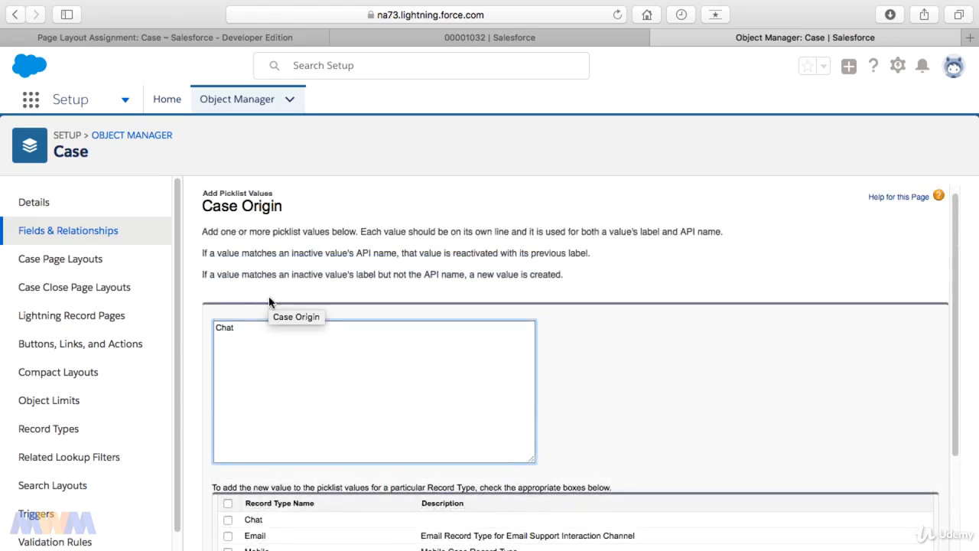
scroll(270, 297, "down", 5)
left_click(227, 391)
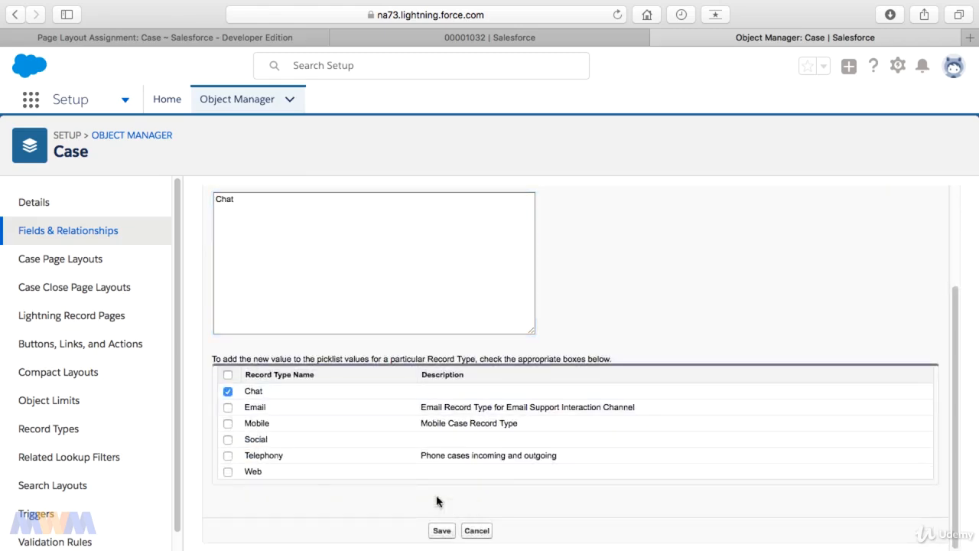
left_click(441, 531)
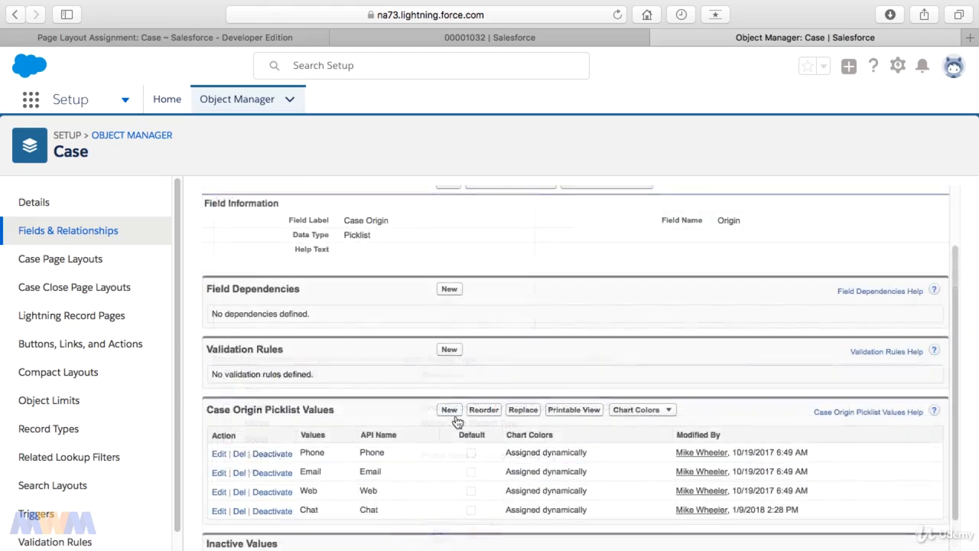
Add the Case Origin picklist value Mobile for the Mobile record type and save it.
left_click(323, 394)
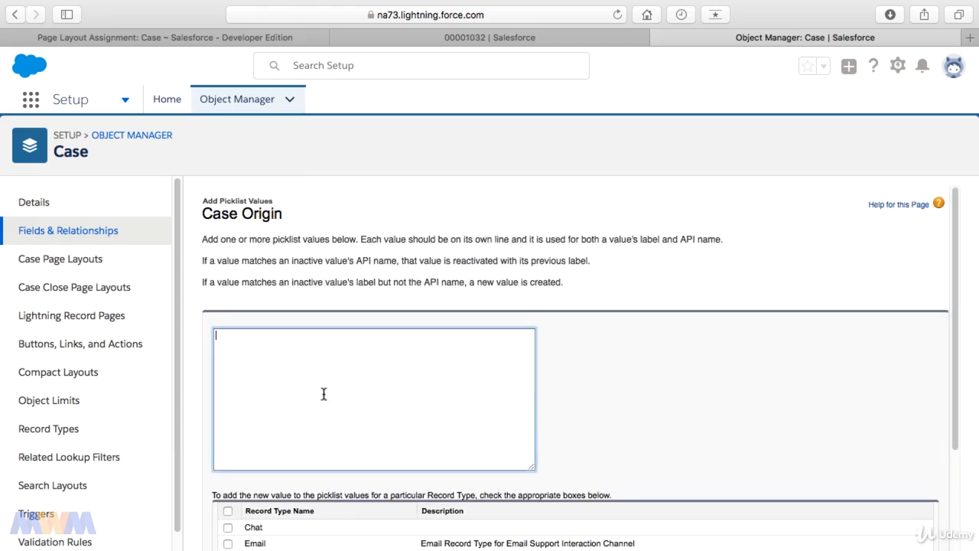
type("Mobile")
scroll(244, 524, "down", 2)
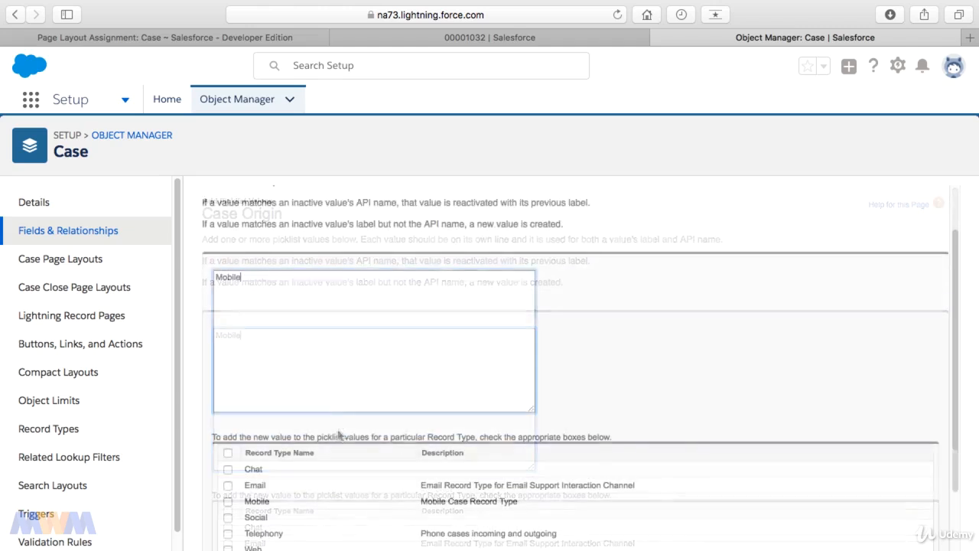
left_click(227, 502)
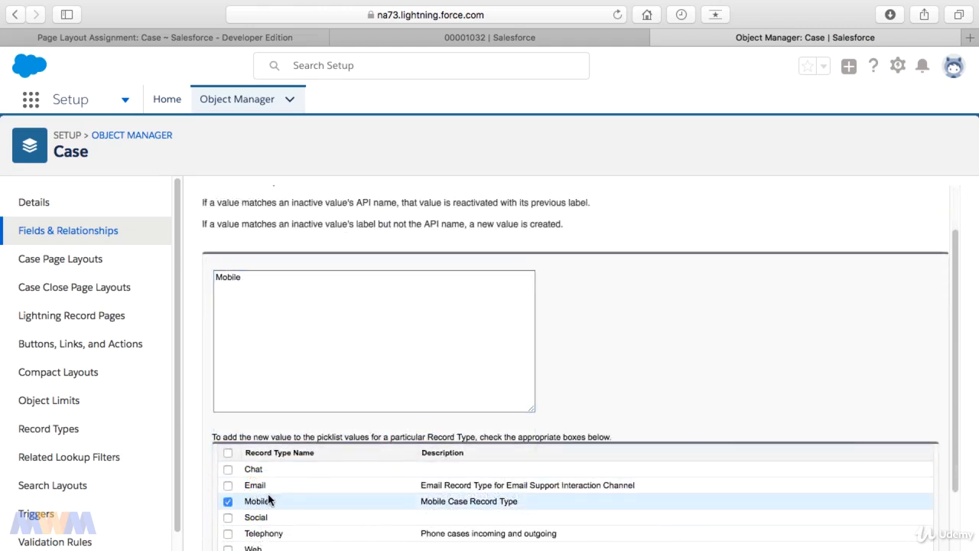
scroll(306, 499, "down", 3)
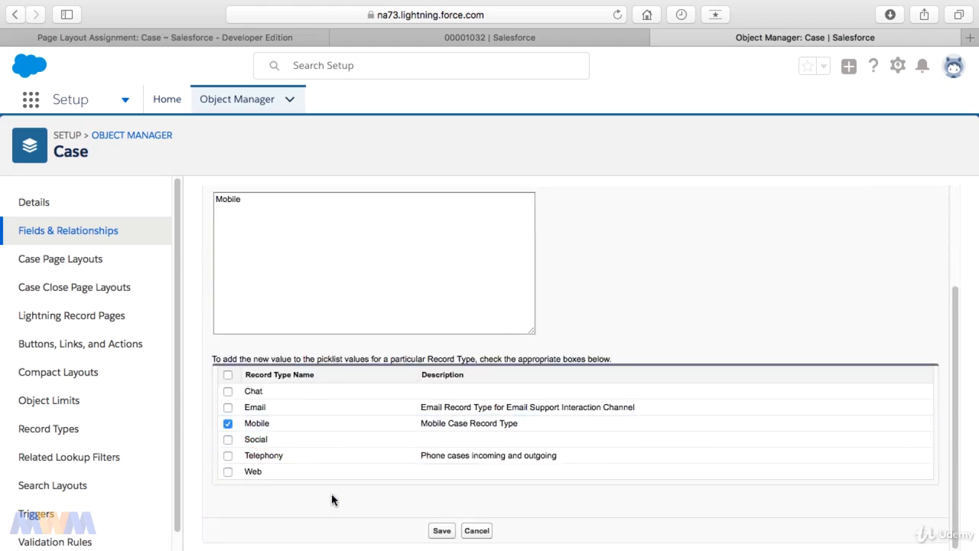
left_click(449, 531)
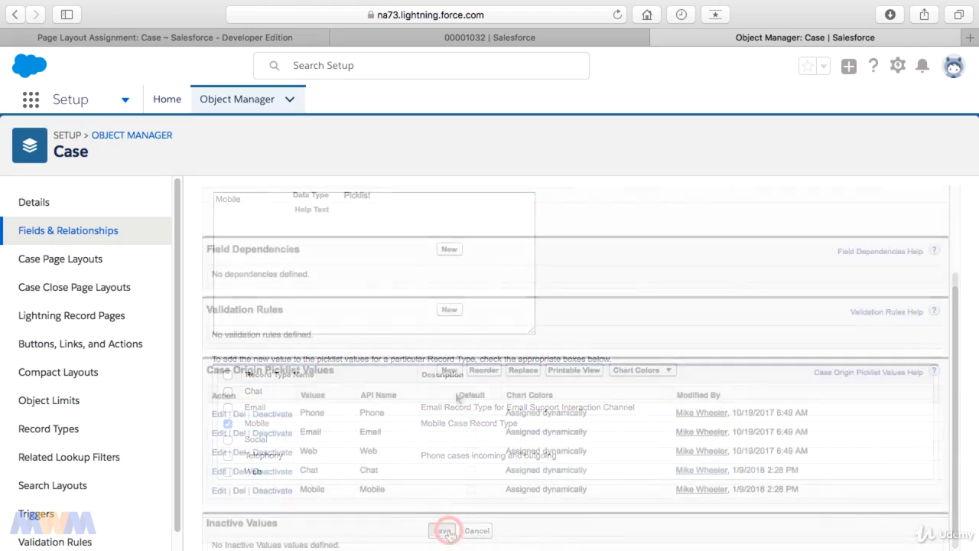
Add the Case Origin picklist value Social for the Social record type and save it.
left_click(451, 375)
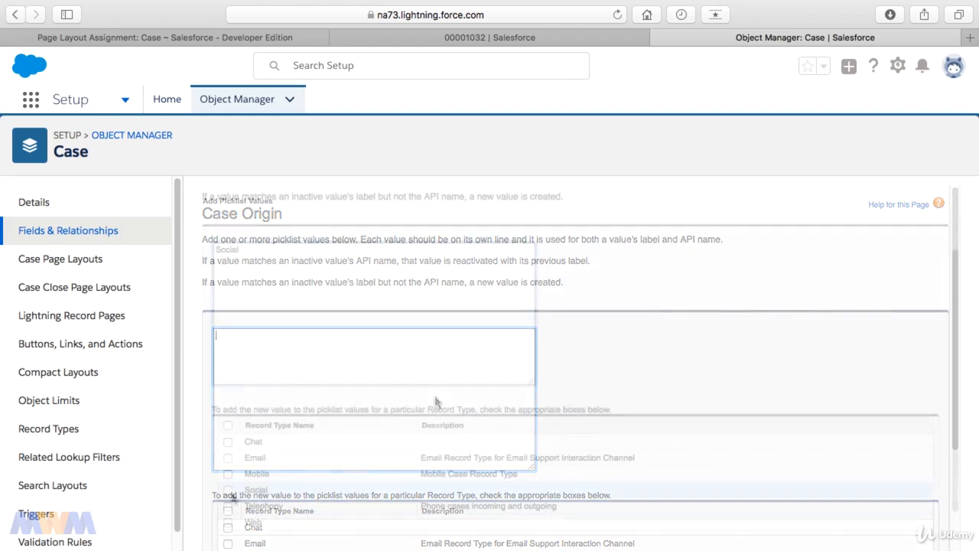
left_click(228, 490)
scroll(344, 485, "down", 2)
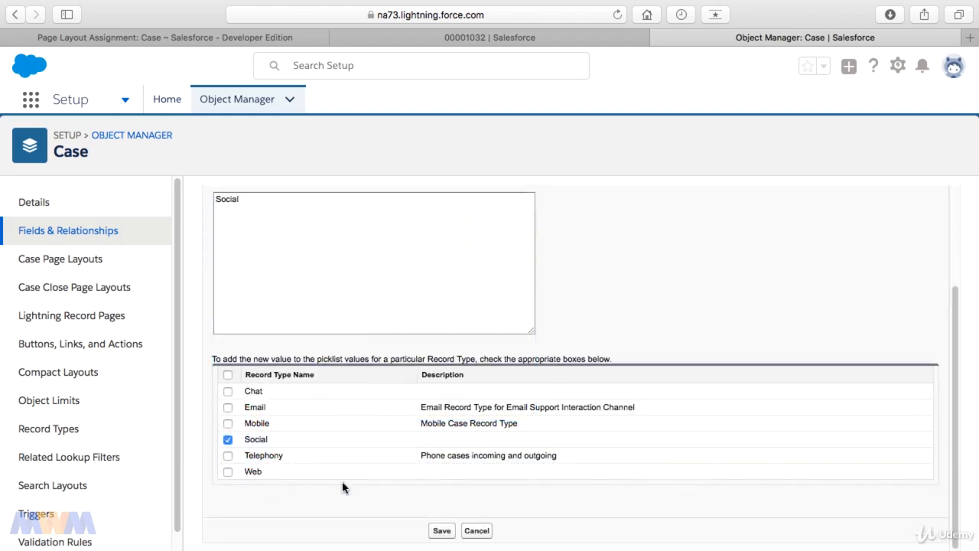
left_click(451, 536)
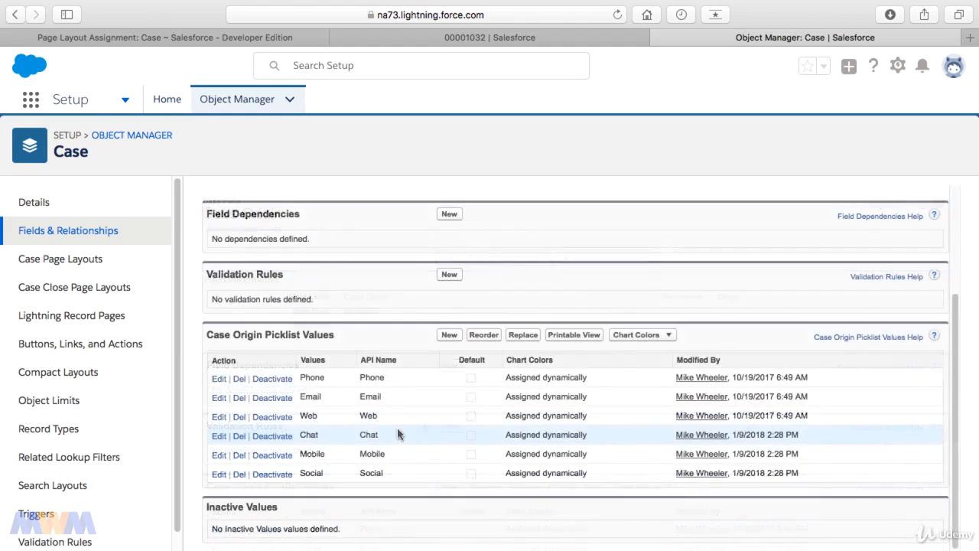